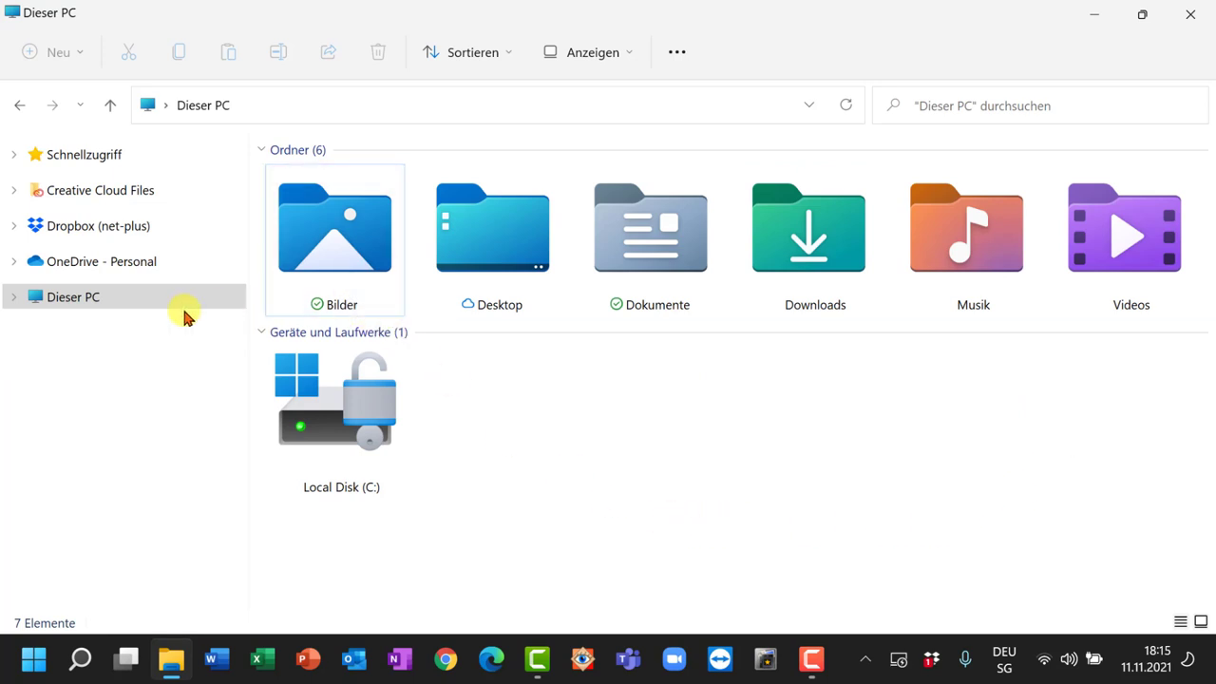
# Expand Dieser PC in the folder tree and examine the folders pinned under Schnellzugriff.
pyautogui.click(15, 297)
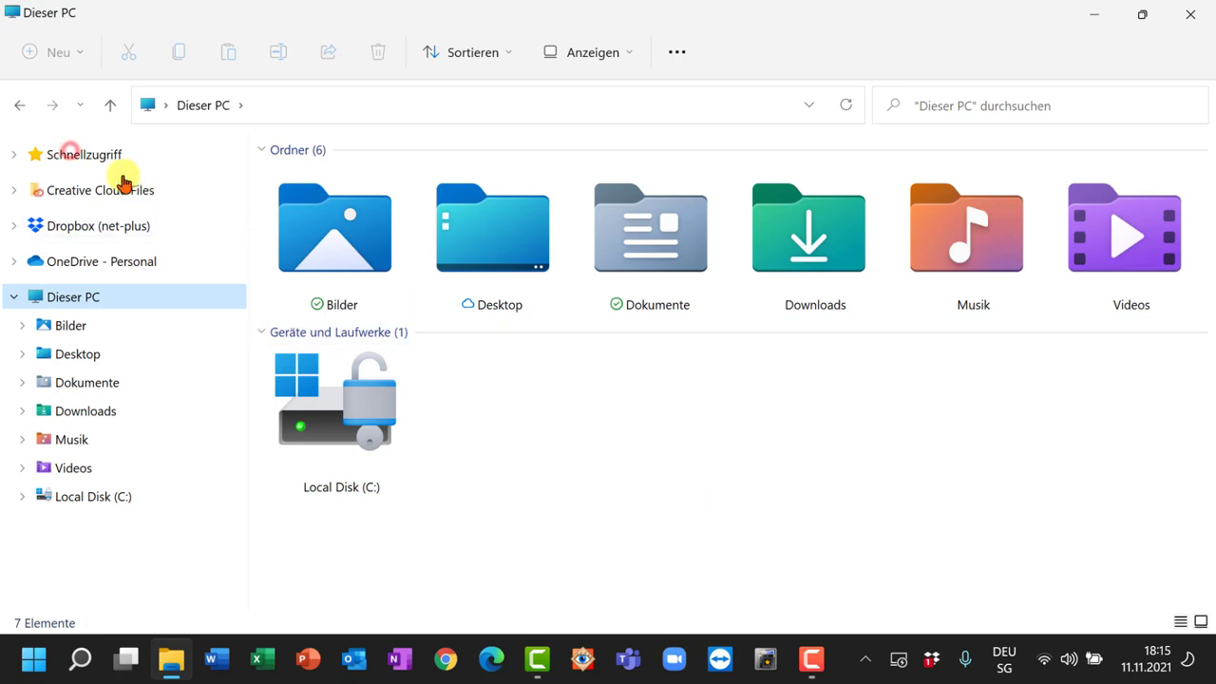
pyautogui.click(69, 154)
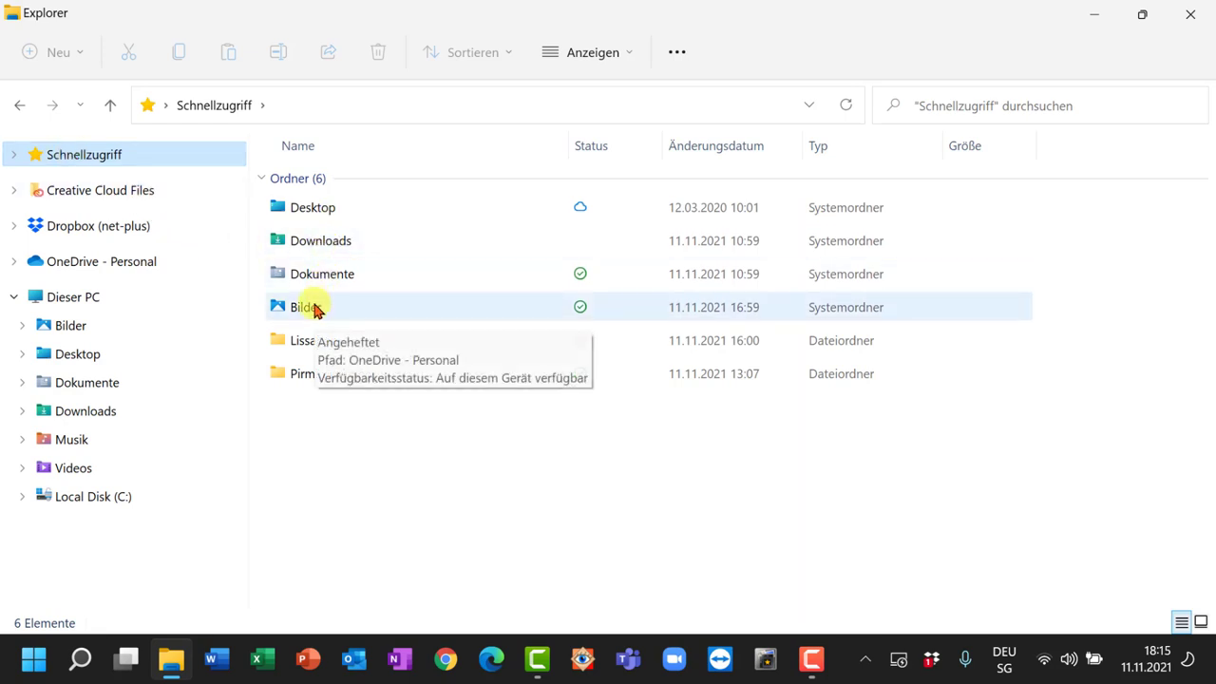
pyautogui.click(14, 157)
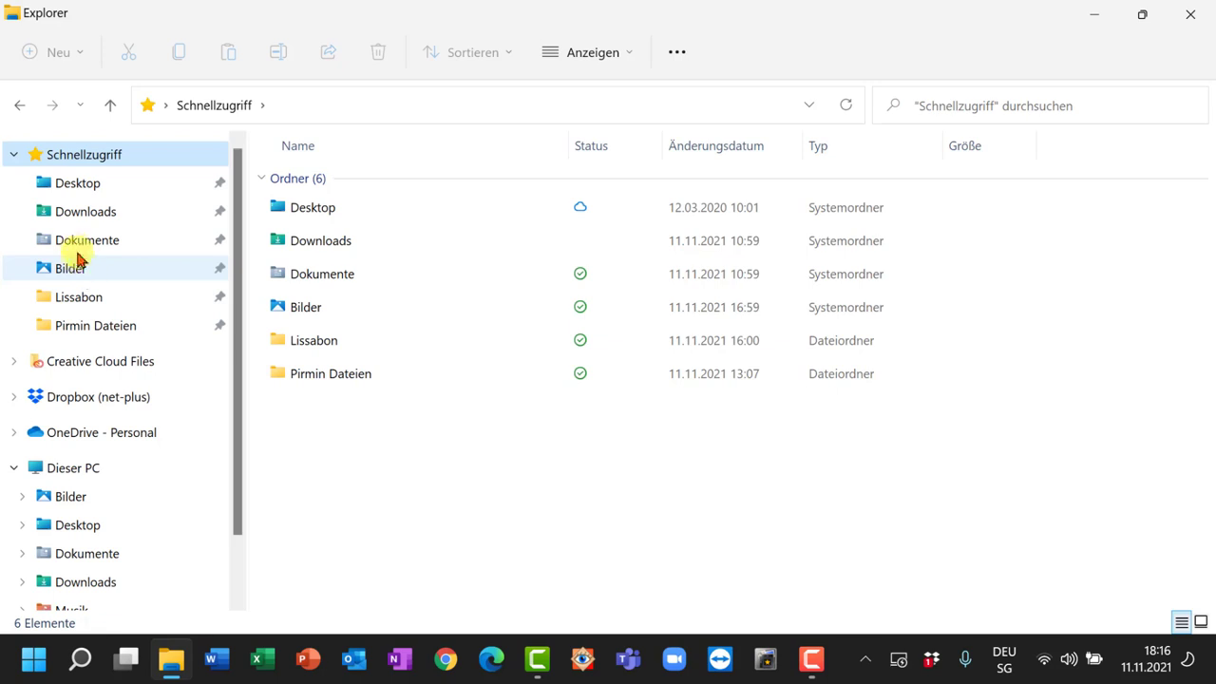
pyautogui.click(15, 157)
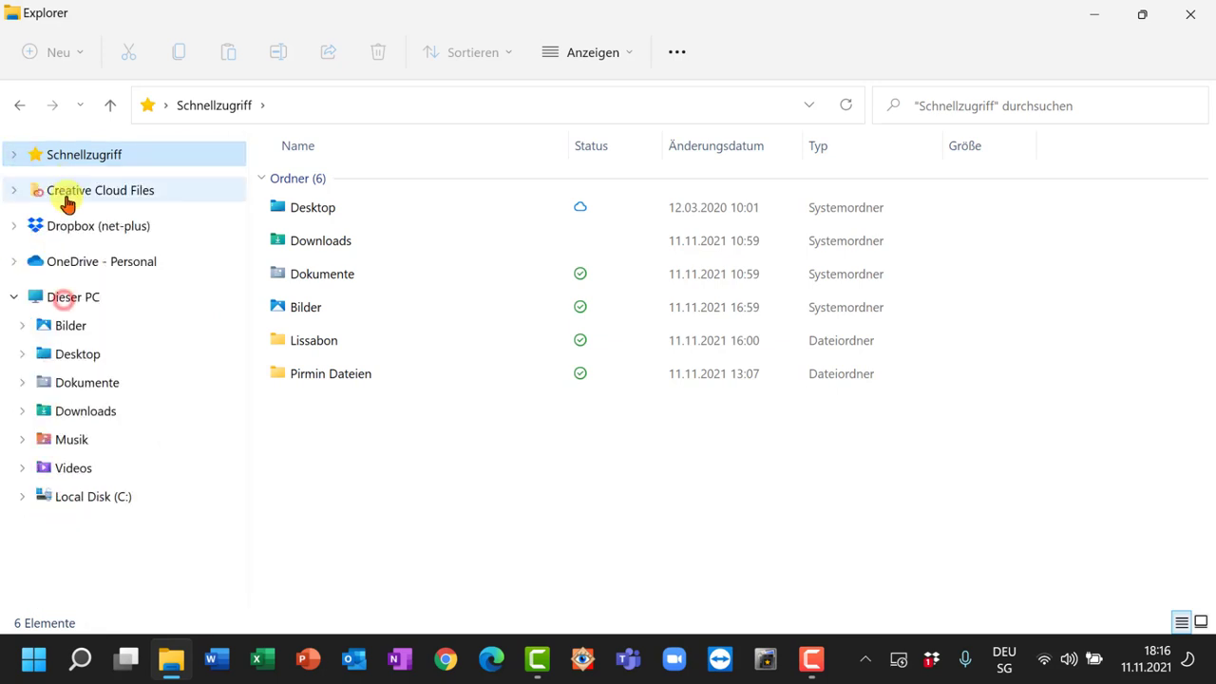
# Compare the contents of the Bilder folder under Dieser PC with the Bilder entry under Schnellzugriff.
pyautogui.click(66, 299)
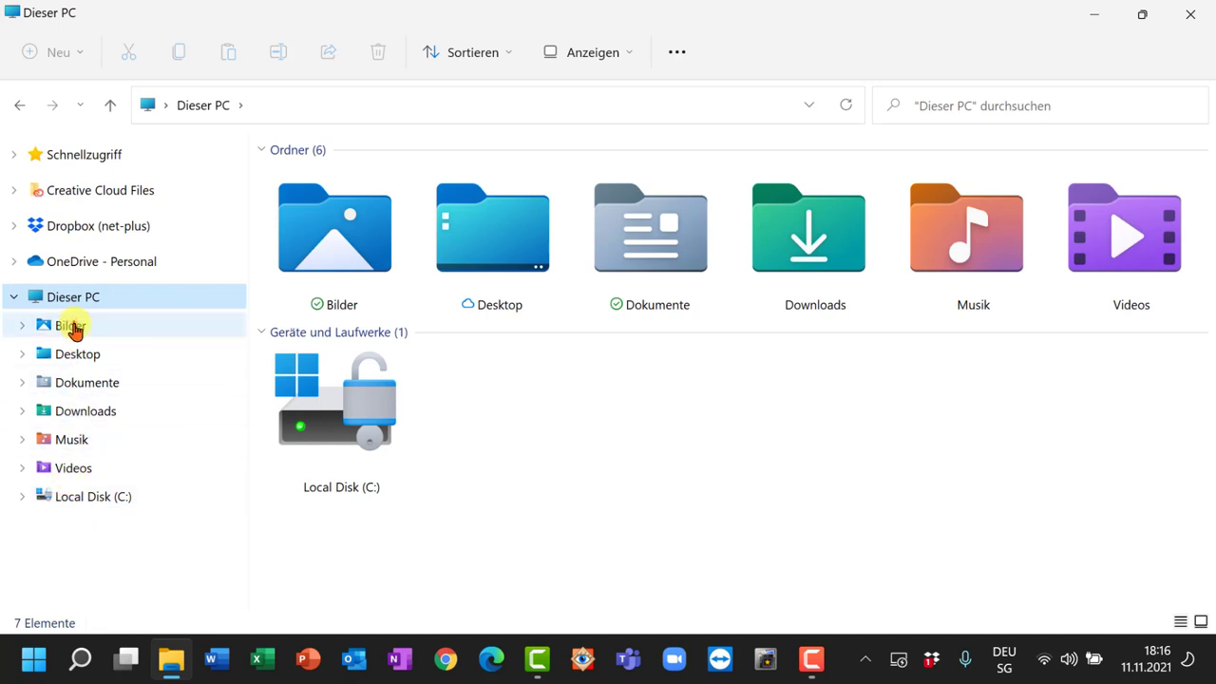
pyautogui.click(74, 326)
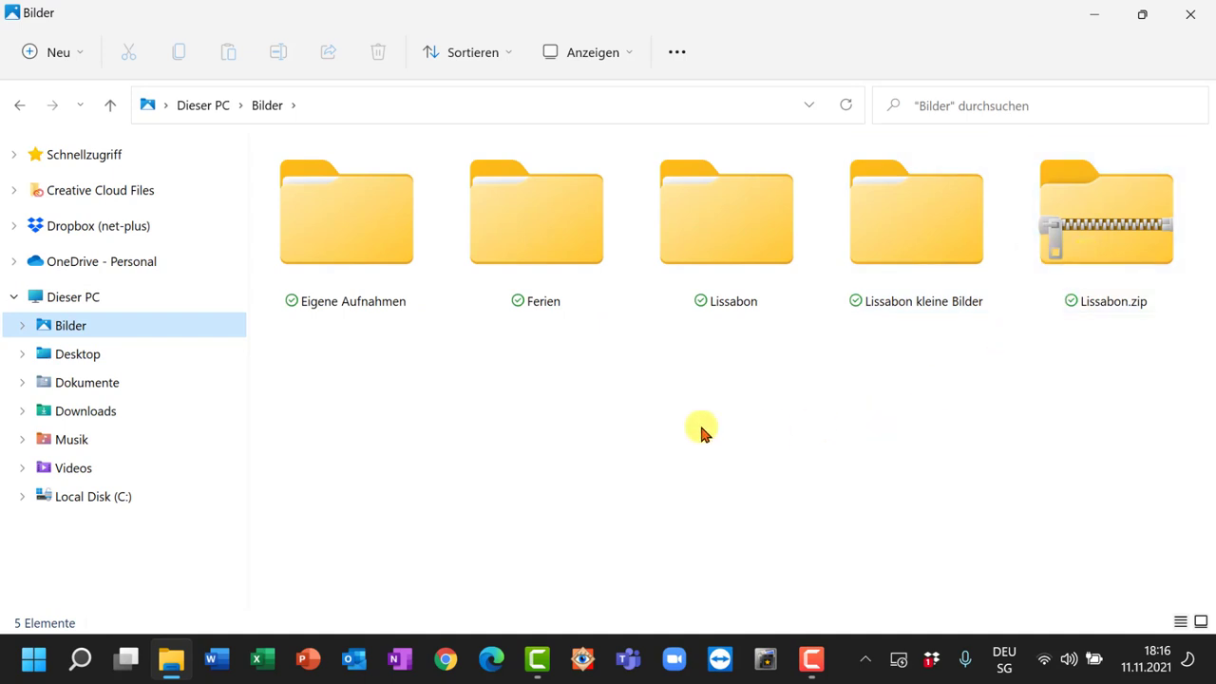
pyautogui.click(14, 154)
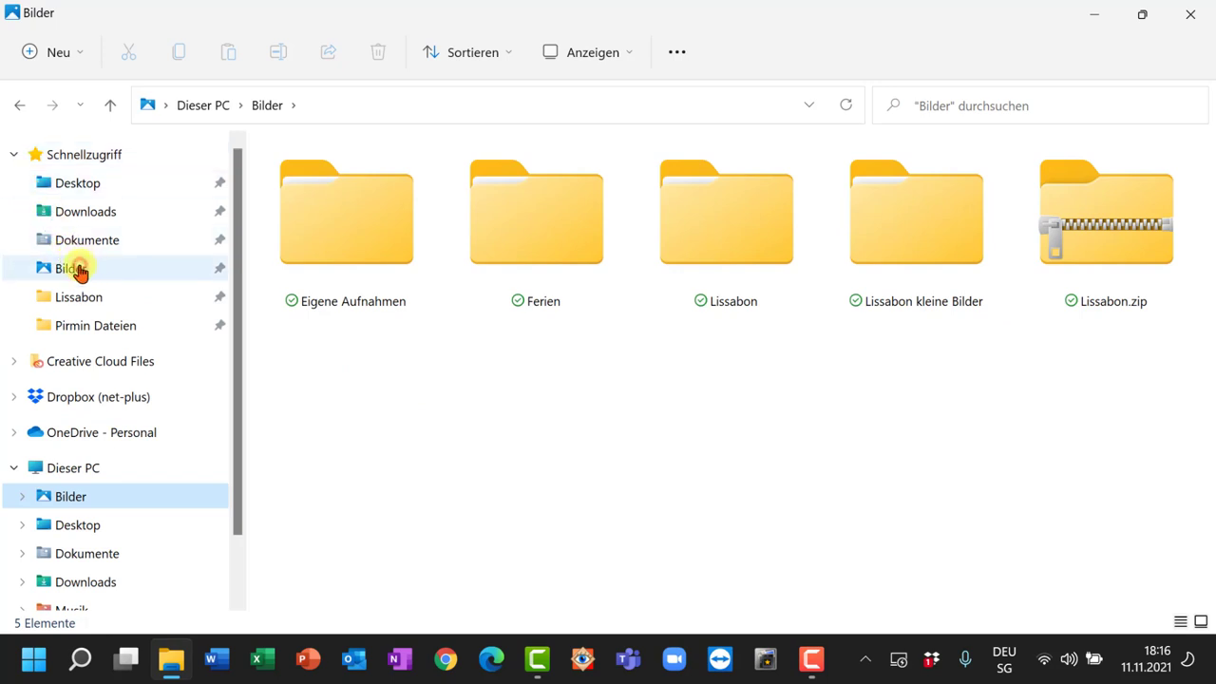
pyautogui.click(83, 269)
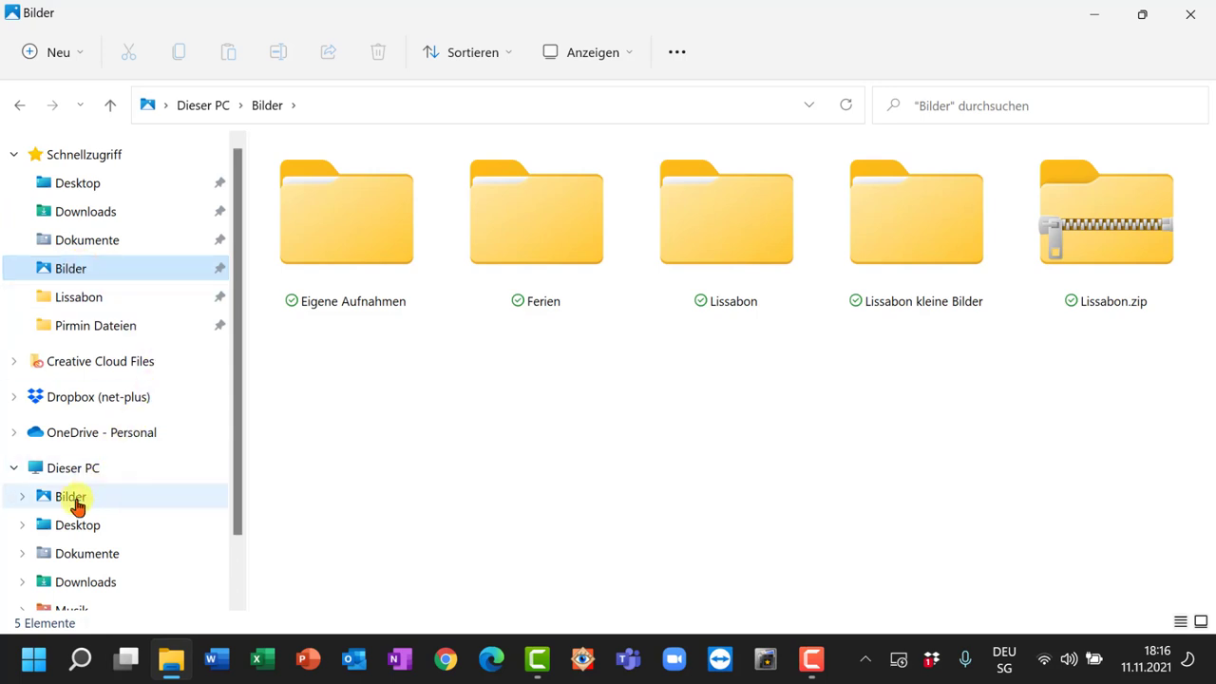
pyautogui.click(74, 501)
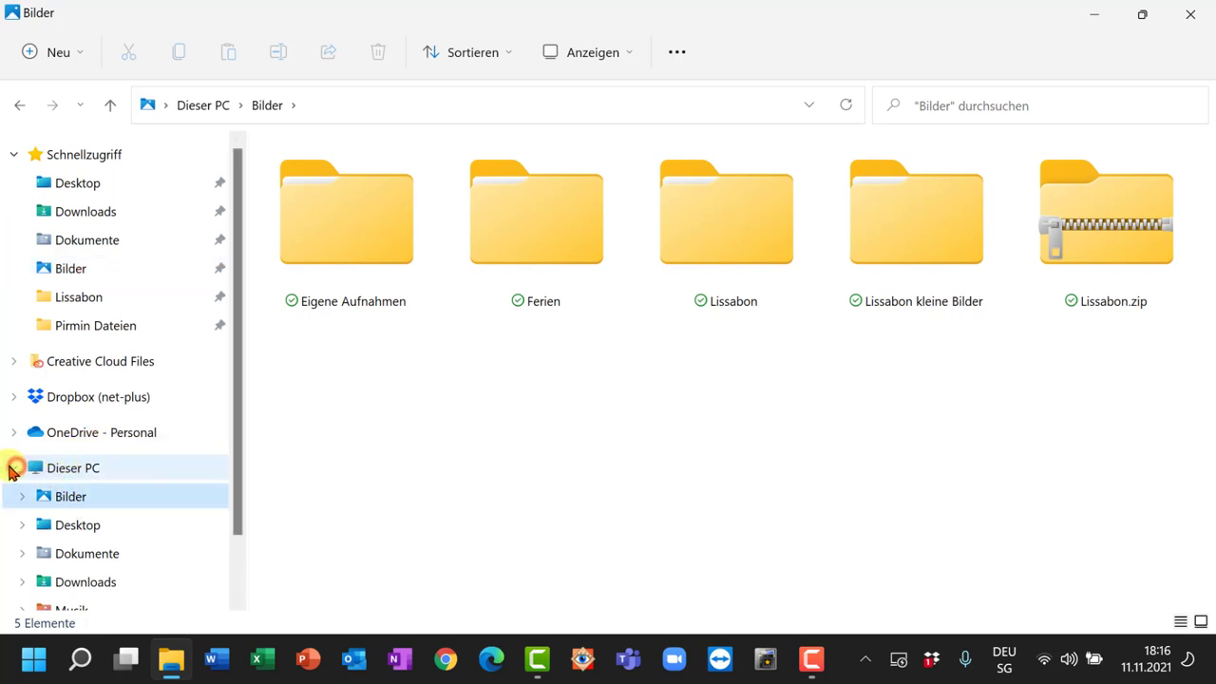
# Collapse and re-expand Dieser PC in the folder tree, and open its Dokumente folder.
pyautogui.click(17, 469)
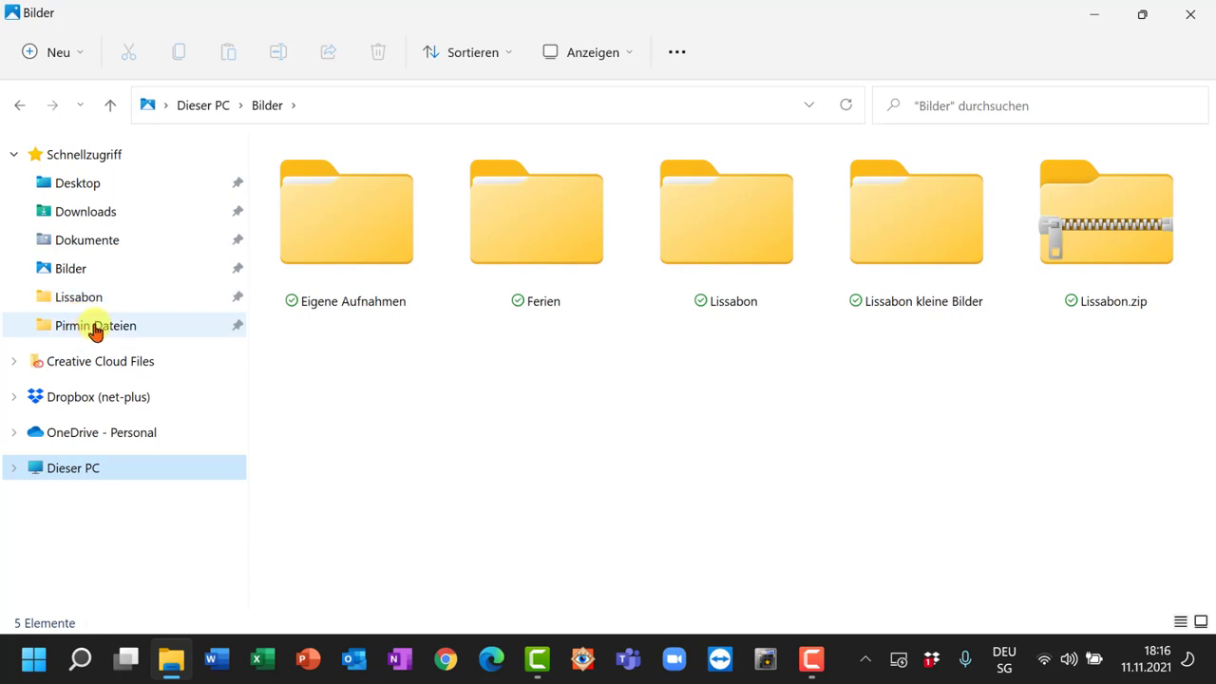
pyautogui.click(15, 468)
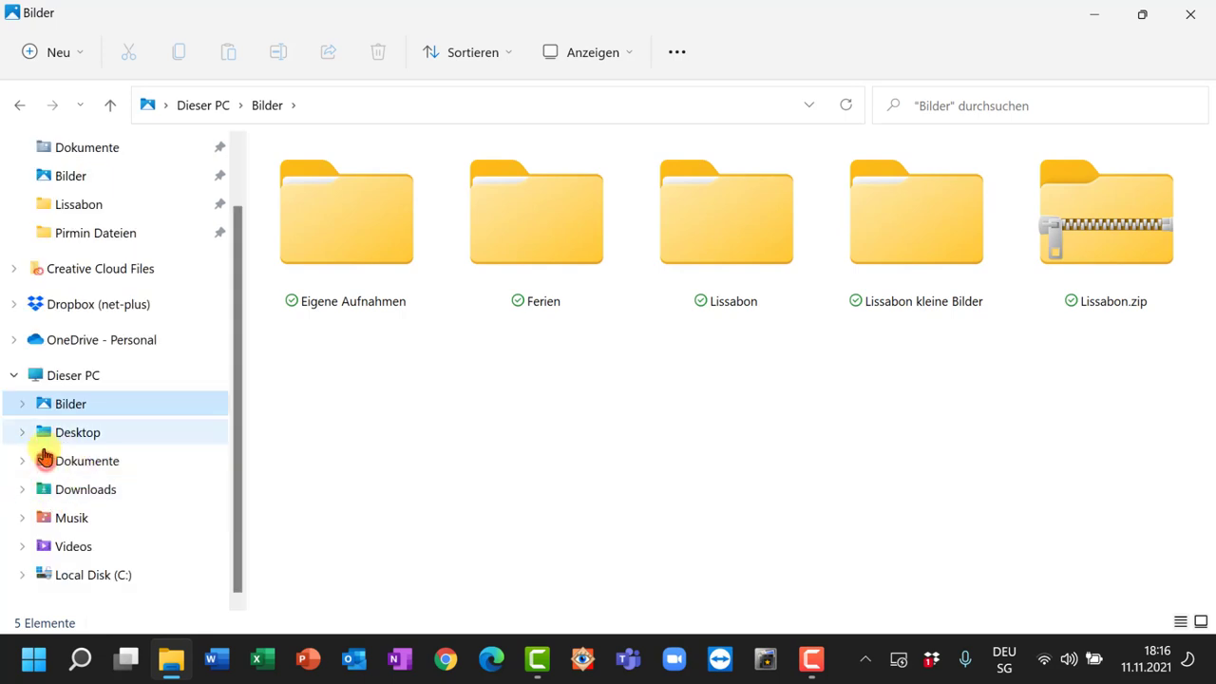
pyautogui.click(47, 465)
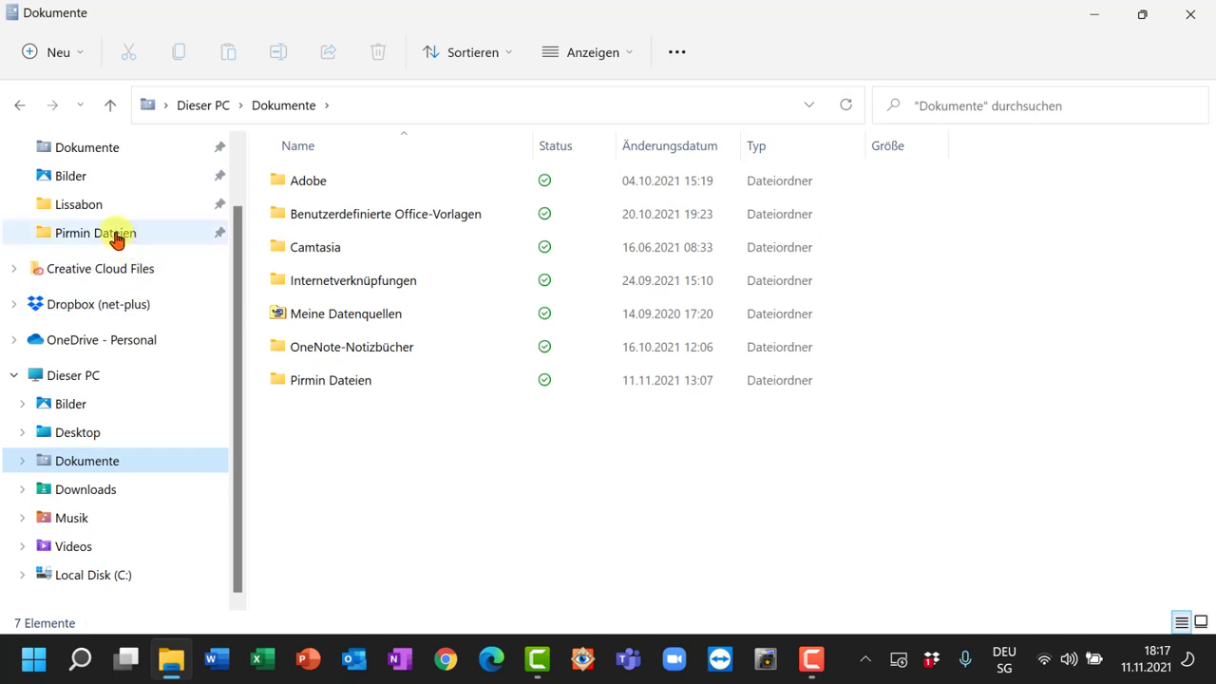
pyautogui.moveTo(238, 312); pyautogui.dragTo(238, 209)
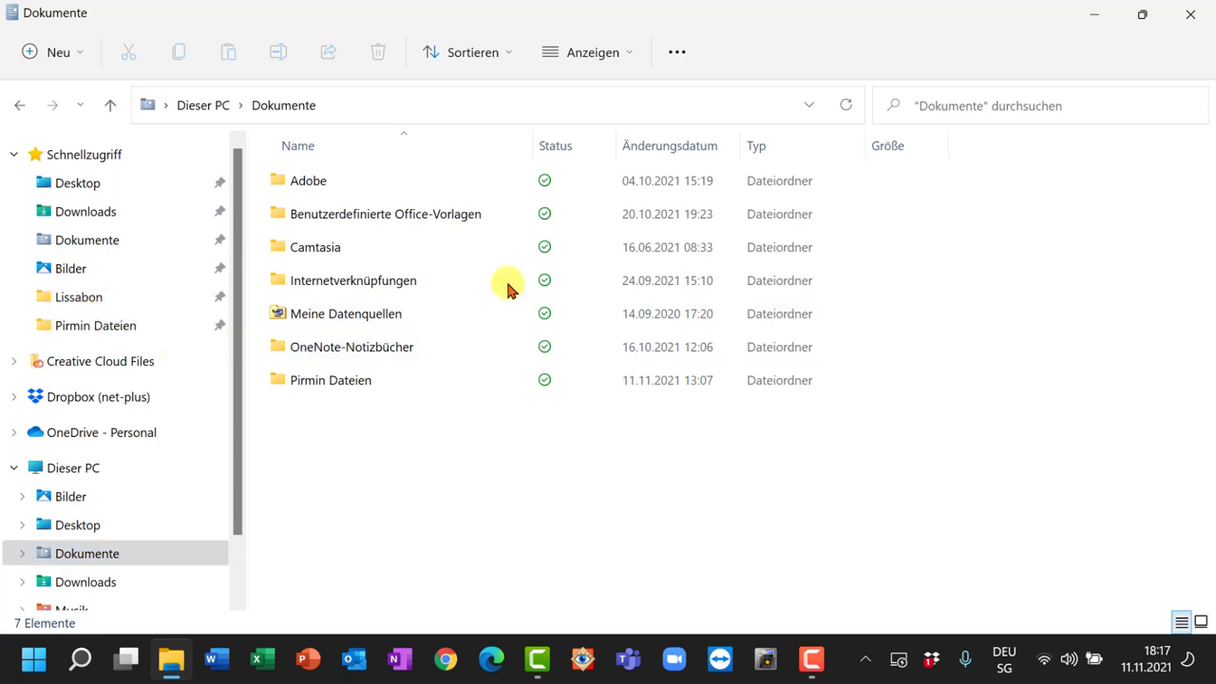
# Turn off showing frequently used folders in Schnellzugriff in the folder options and apply the change.
pyautogui.click(673, 53)
pyautogui.click(673, 55)
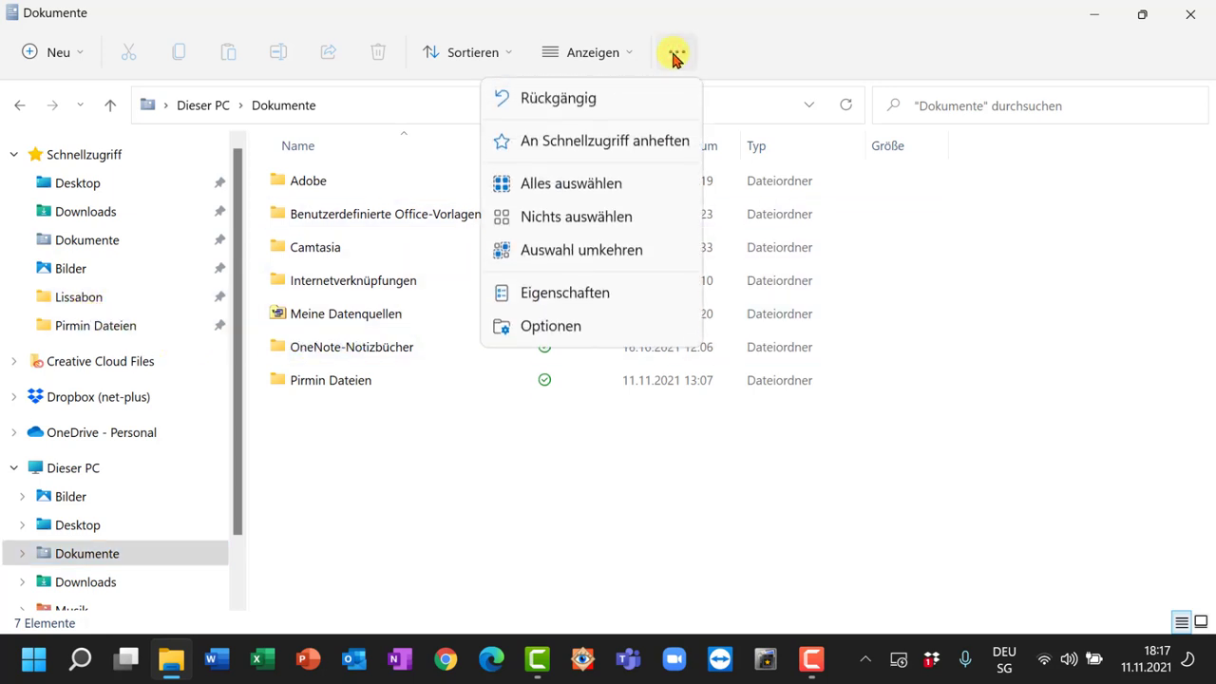
pyautogui.click(541, 328)
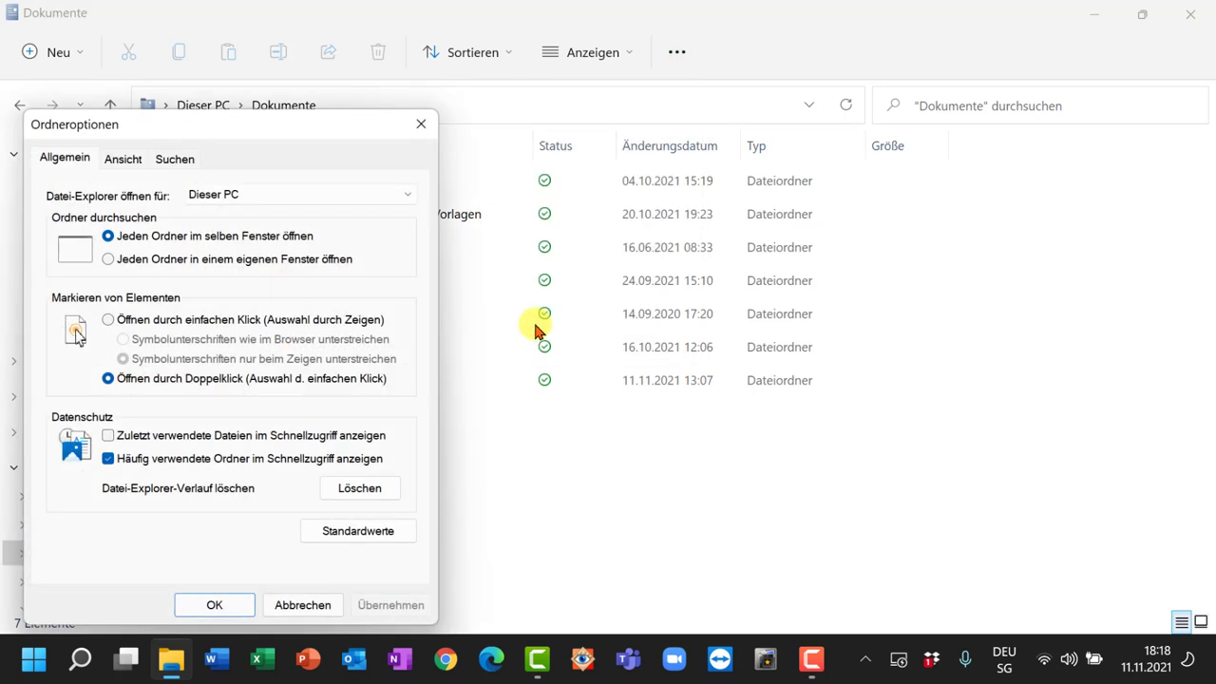
pyautogui.click(109, 459)
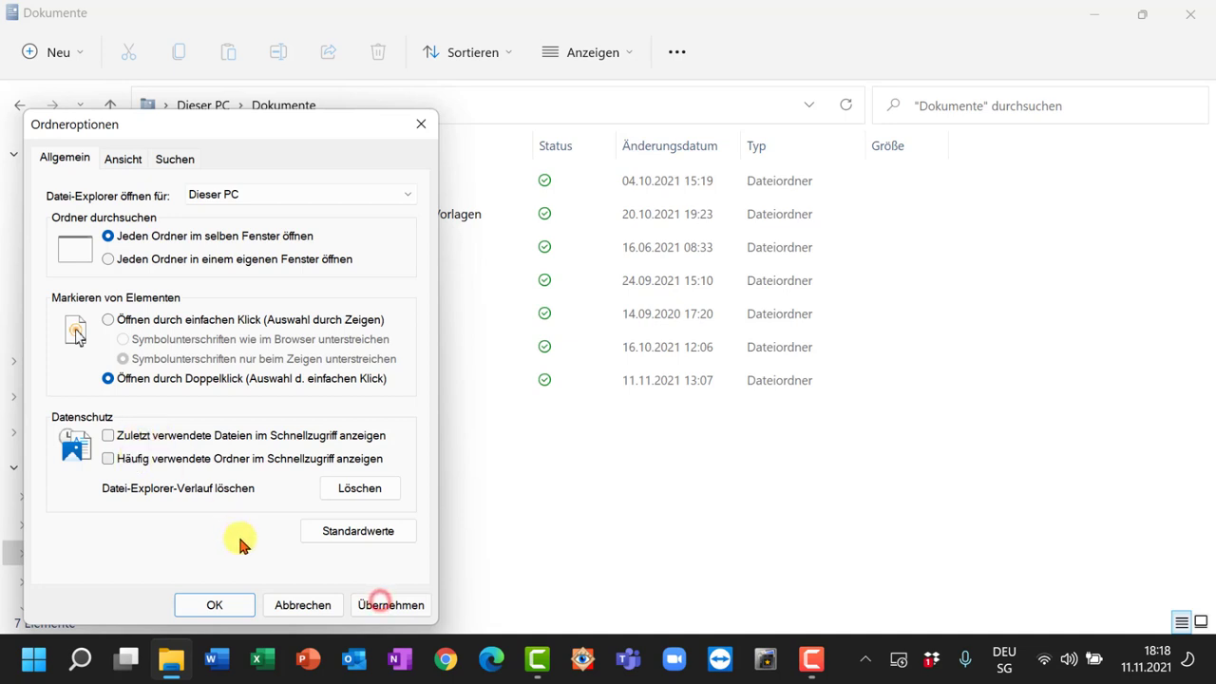
pyautogui.click(385, 606)
pyautogui.click(232, 605)
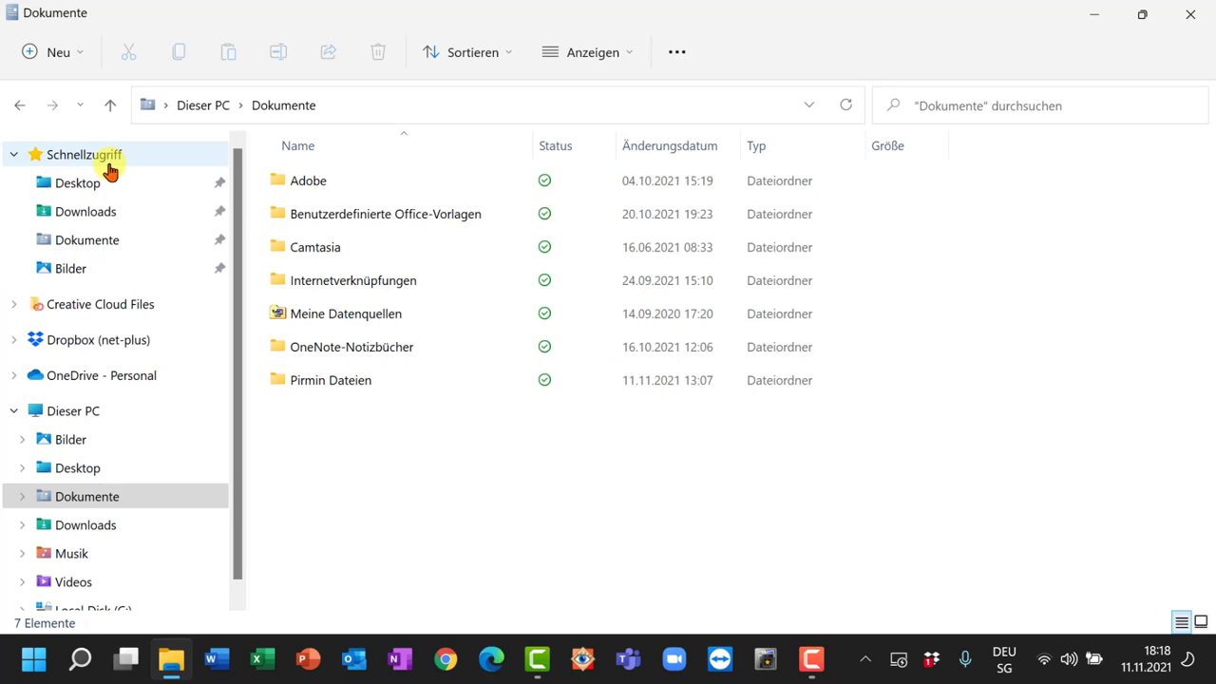
# Pin the folder 211005 Adelboden, inside the last subfolder of Dokumente, to Schnellzugriff.
pyautogui.click(323, 382)
pyautogui.doubleClick(323, 382)
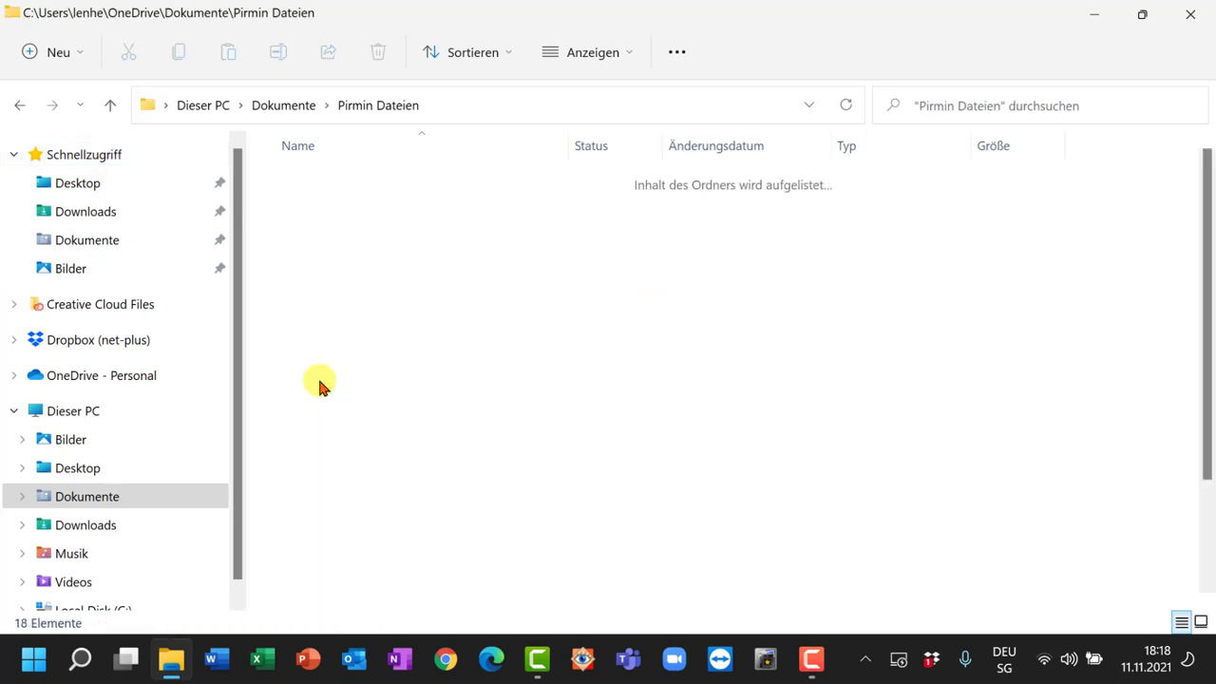
pyautogui.click(342, 182)
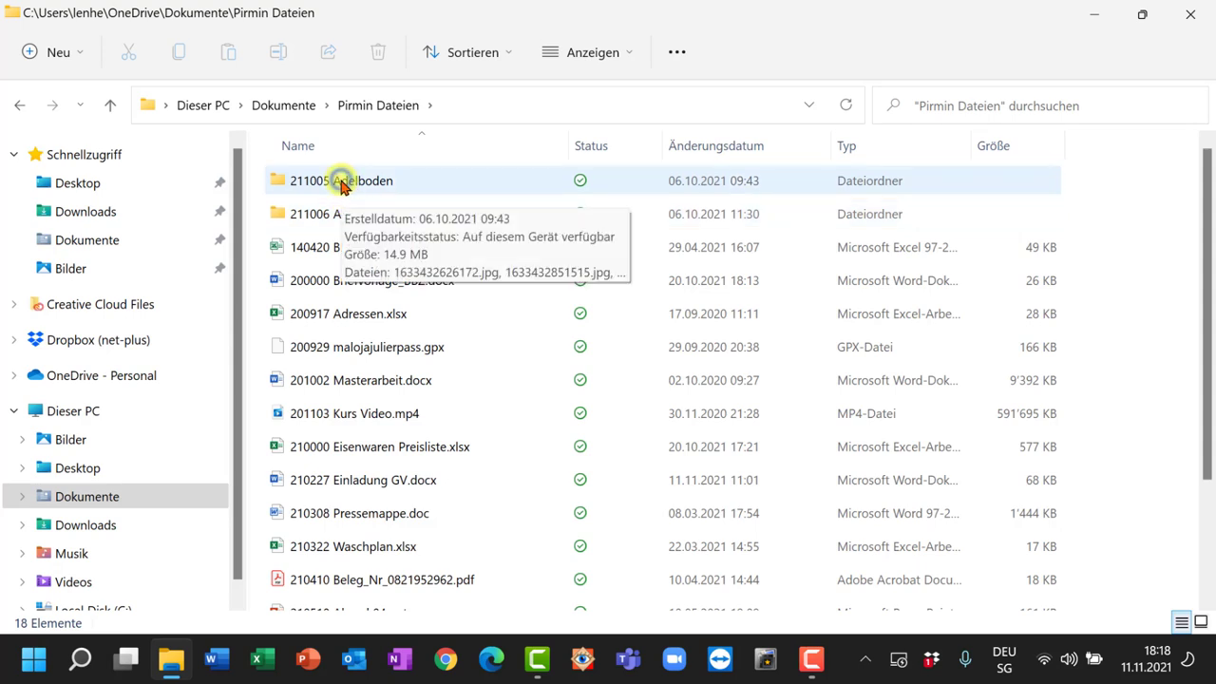
pyautogui.click(342, 185)
pyautogui.rightClick(342, 186)
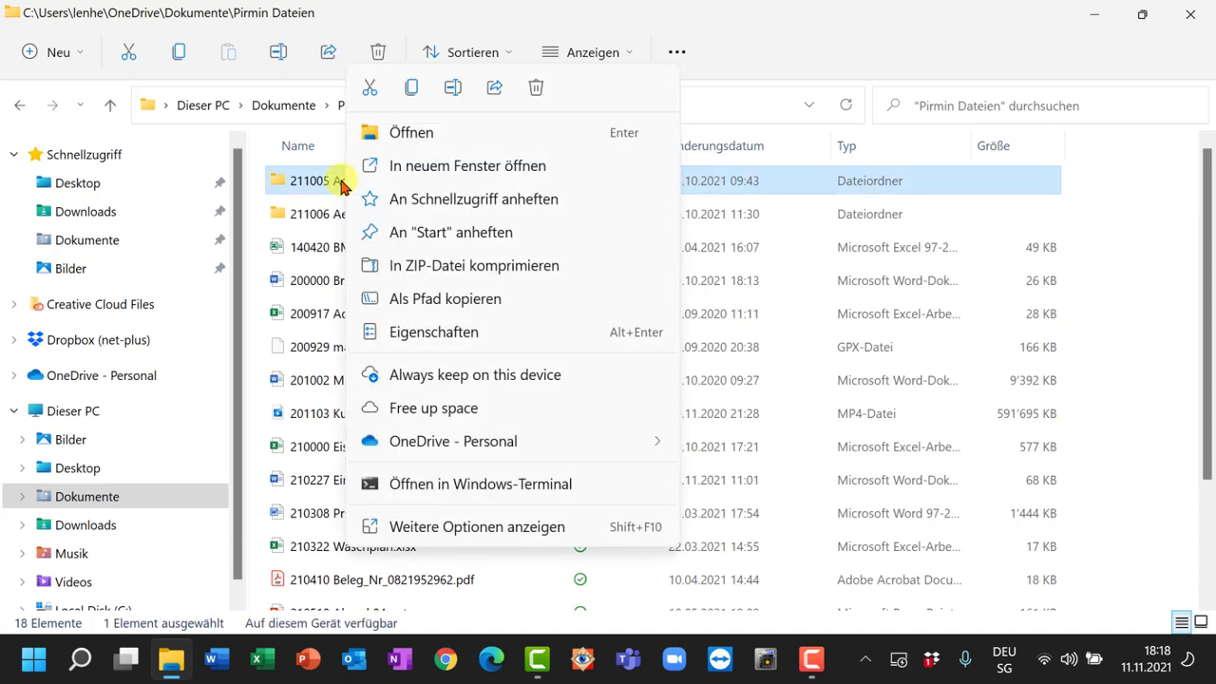
pyautogui.click(410, 201)
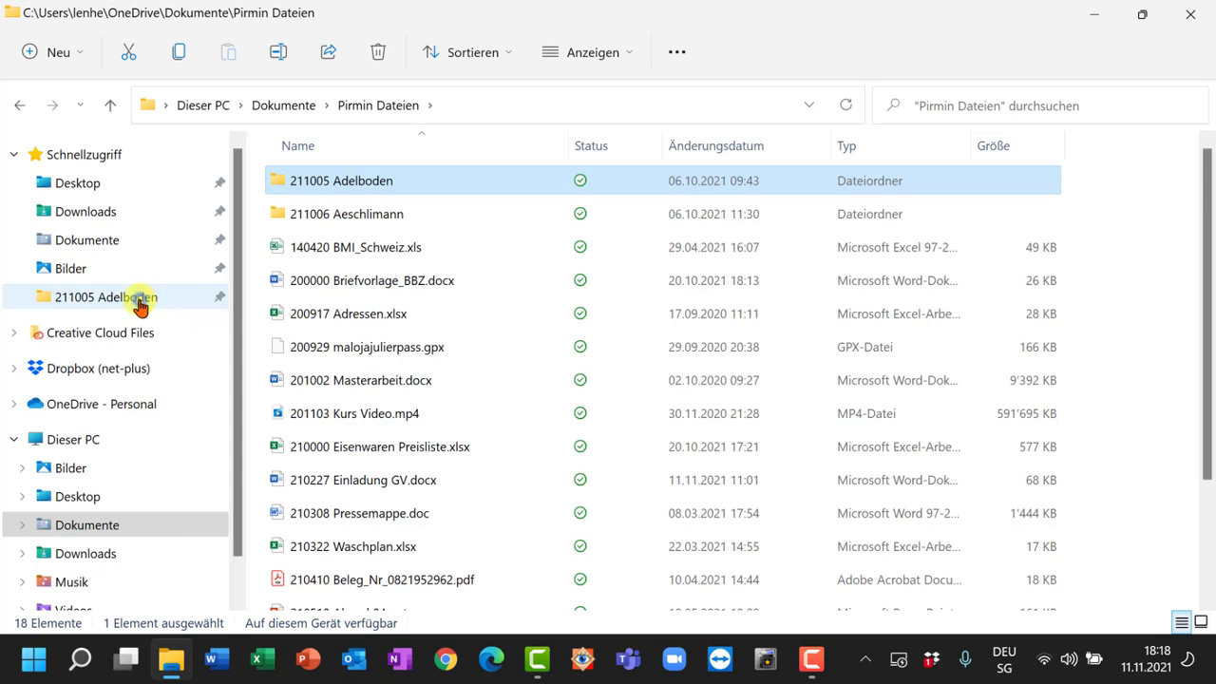
# Look at the commands for the pinned 211005 Adelboden entry and view the Schnellzugriff overview.
pyautogui.rightClick(139, 304)
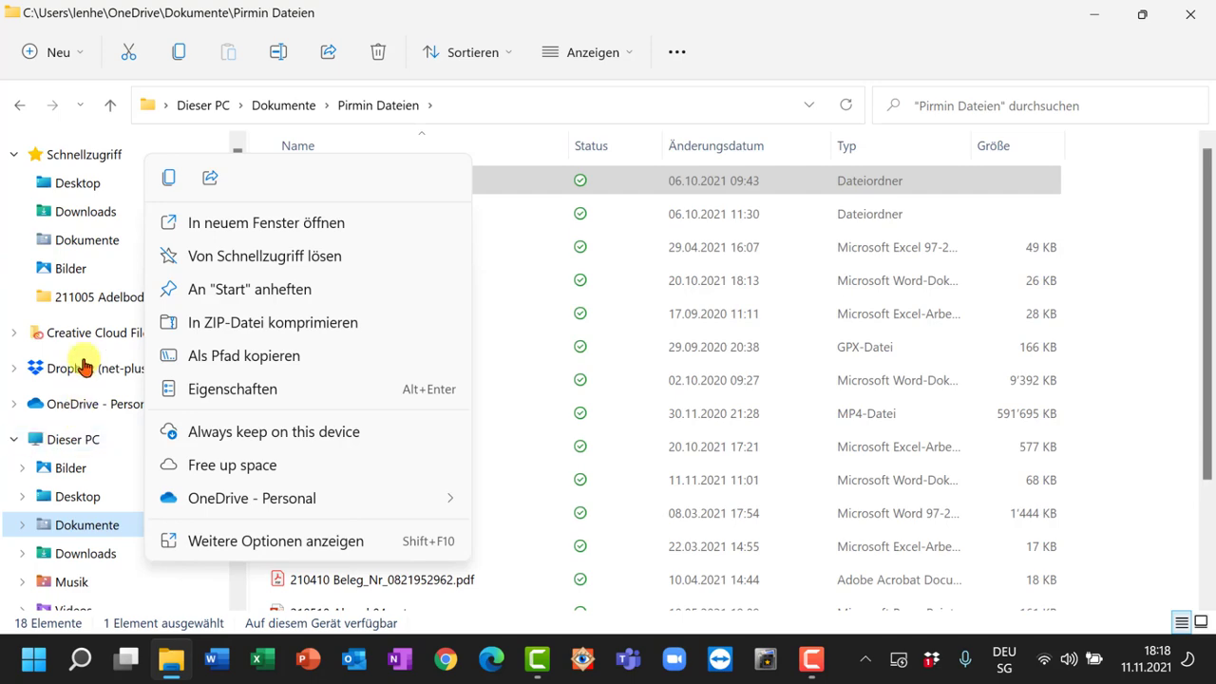
pyautogui.click(83, 159)
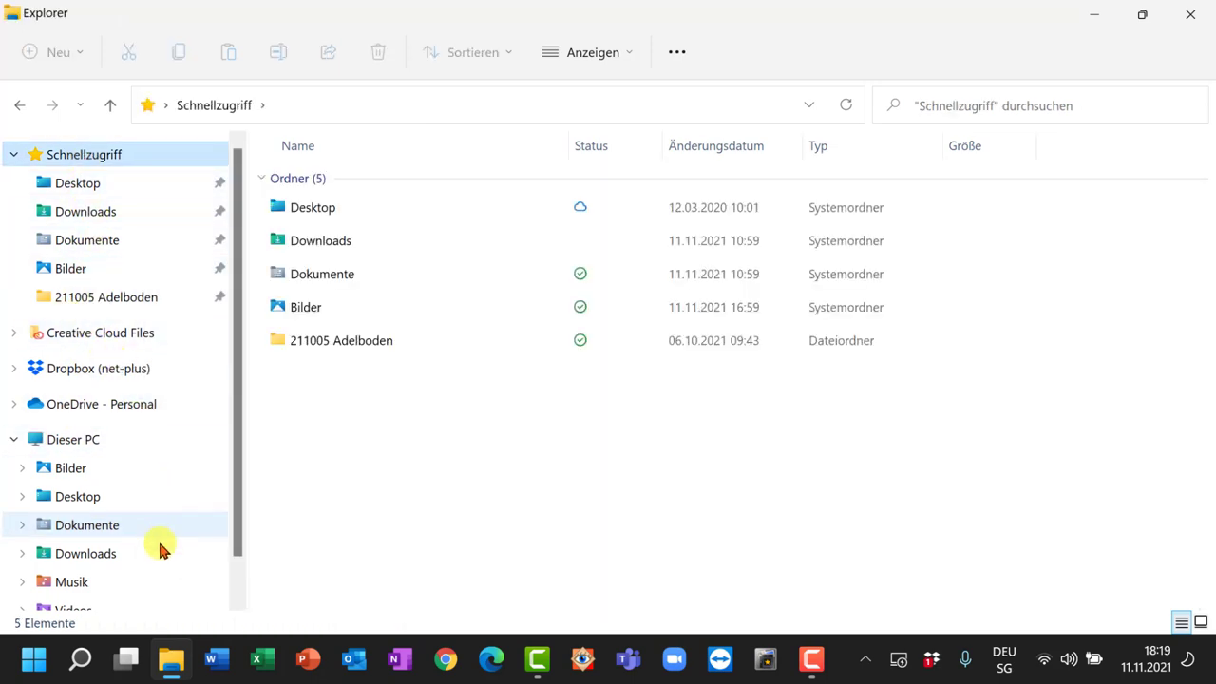
pyautogui.moveTo(167, 670)
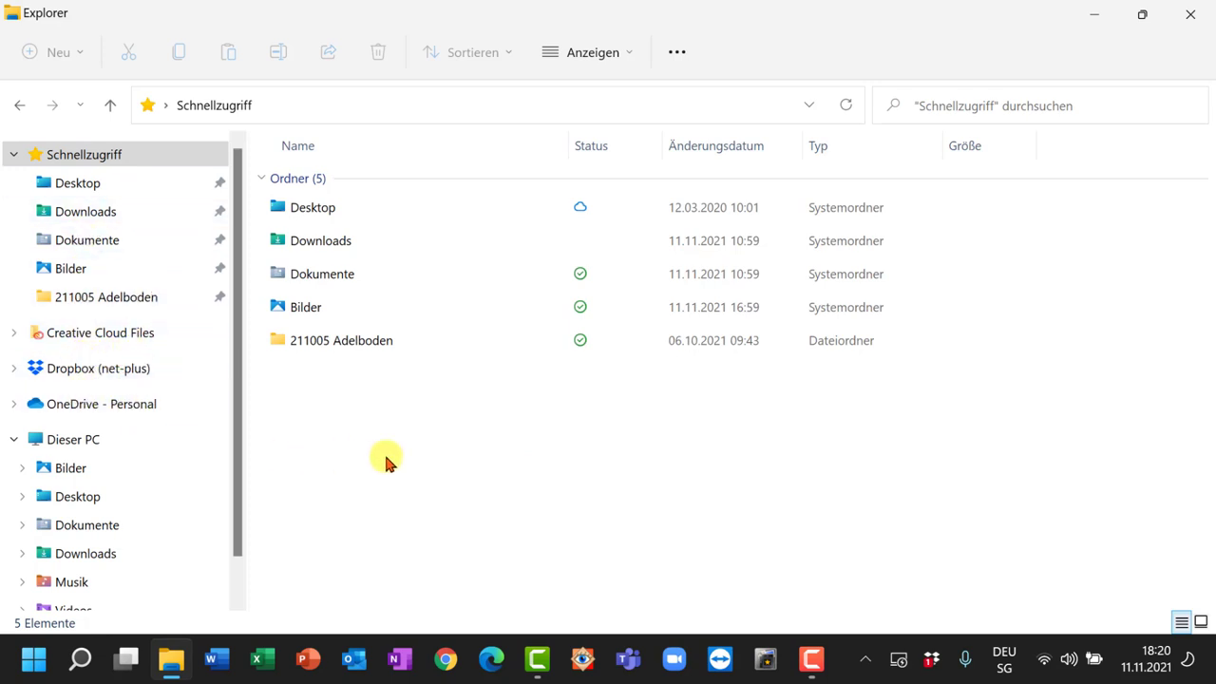
# Enable the navigation pane setting Bibliotheken anzeigen in the advanced folder options and apply it.
pyautogui.click(677, 54)
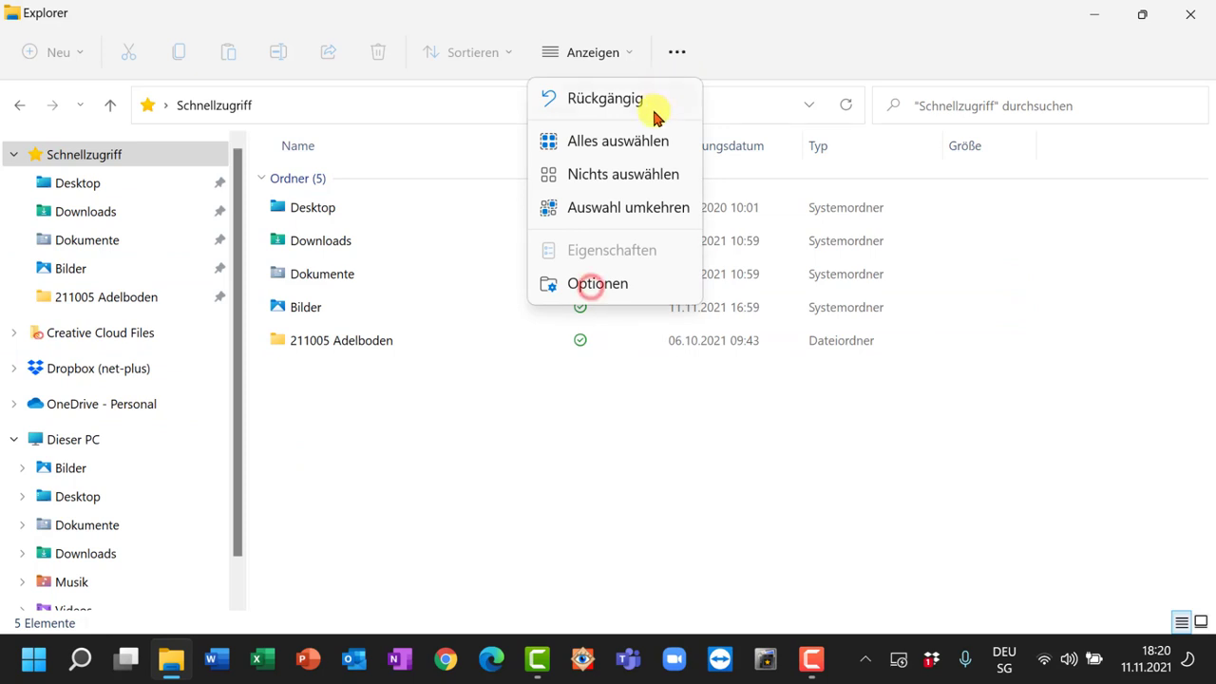
pyautogui.click(591, 288)
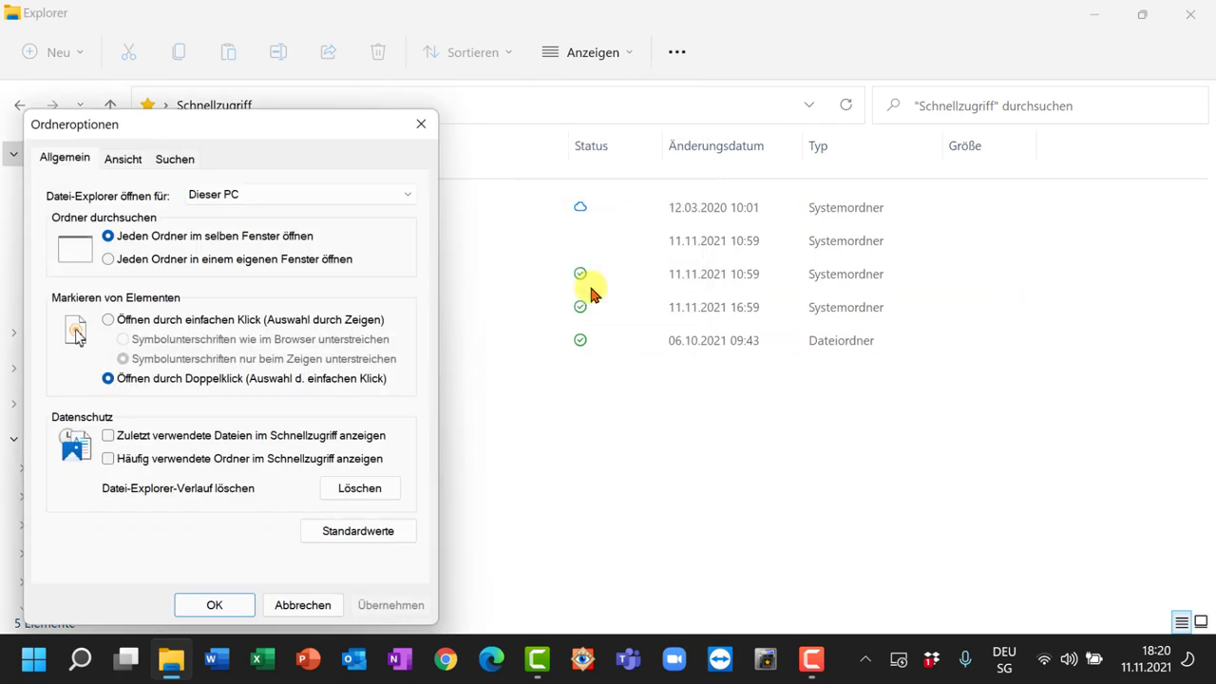
pyautogui.click(133, 159)
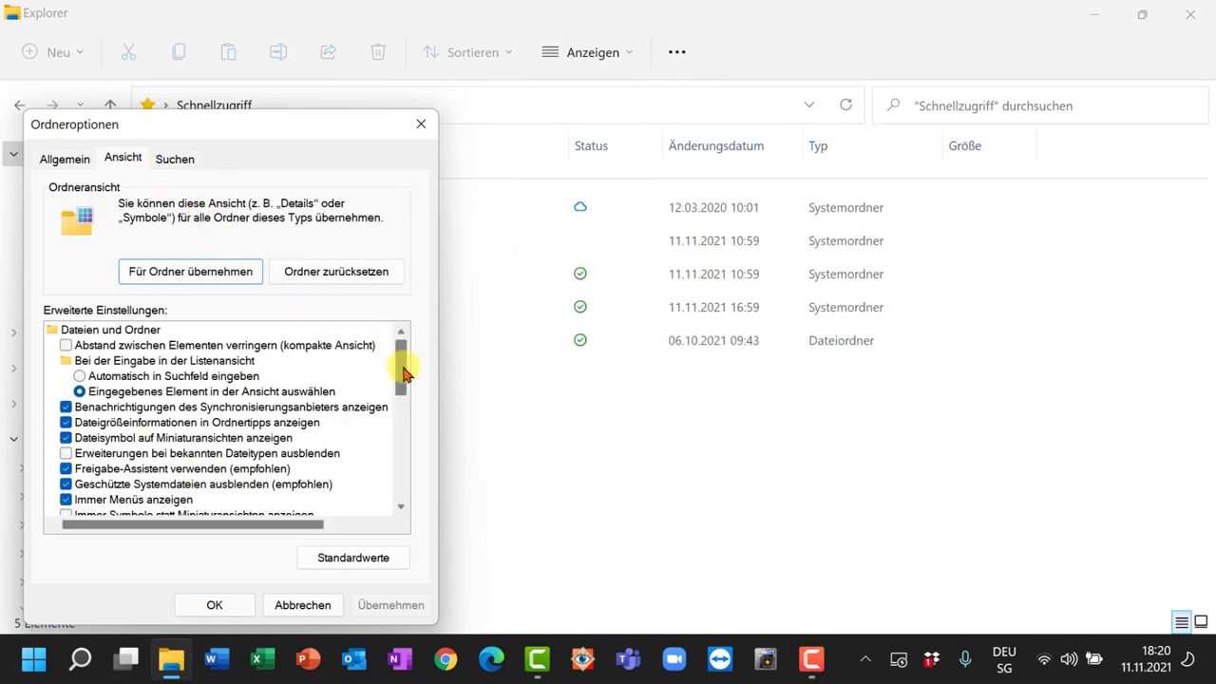
pyautogui.moveTo(403, 372); pyautogui.dragTo(399, 489)
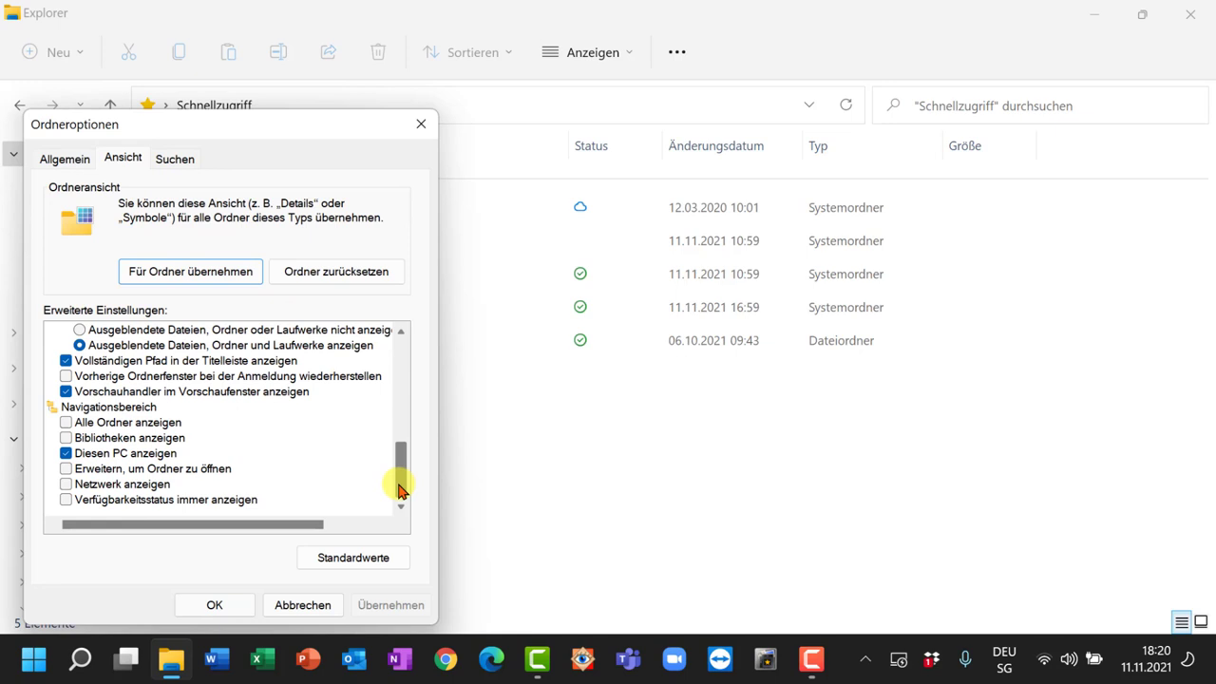
pyautogui.click(66, 438)
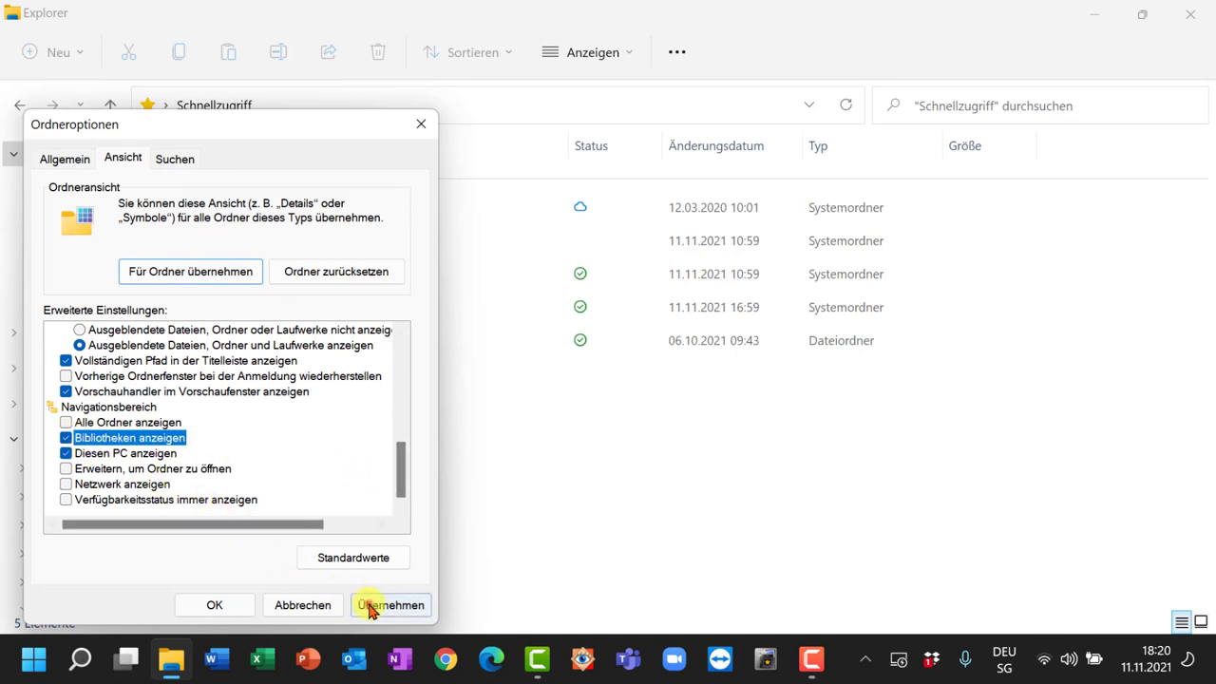
pyautogui.click(368, 609)
pyautogui.click(239, 604)
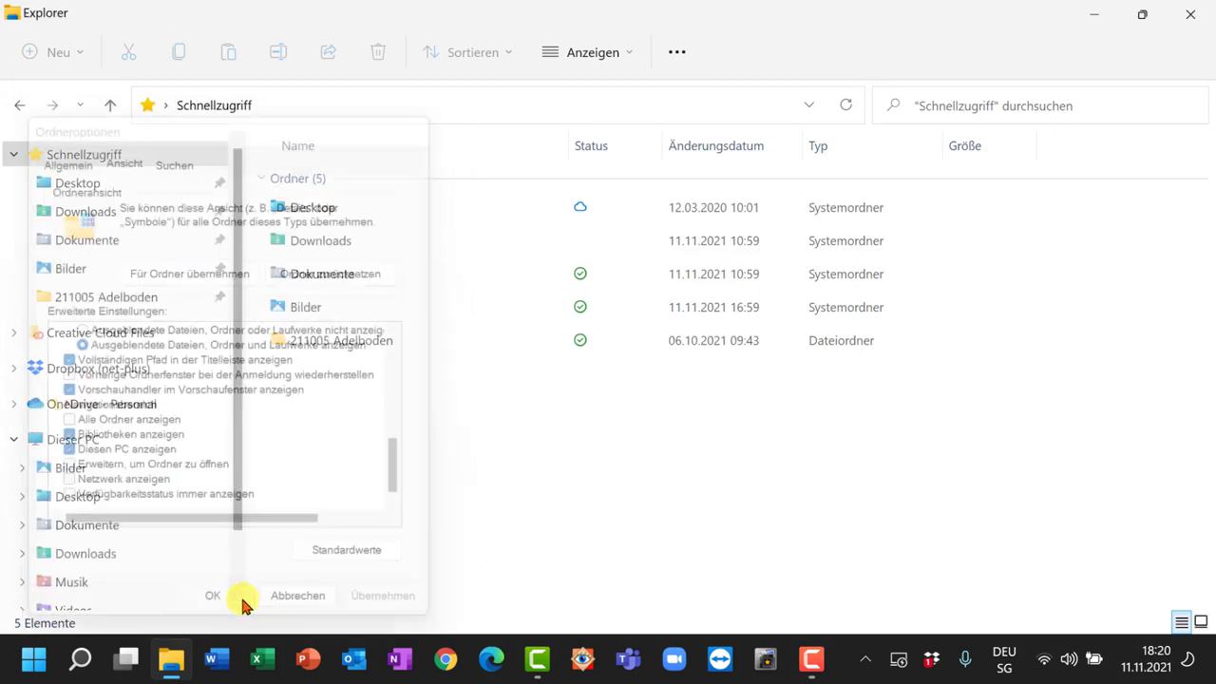
# Create a new library named Kunden under Bibliotheken in the navigation pane.
pyautogui.scroll(-2, 204, 551)
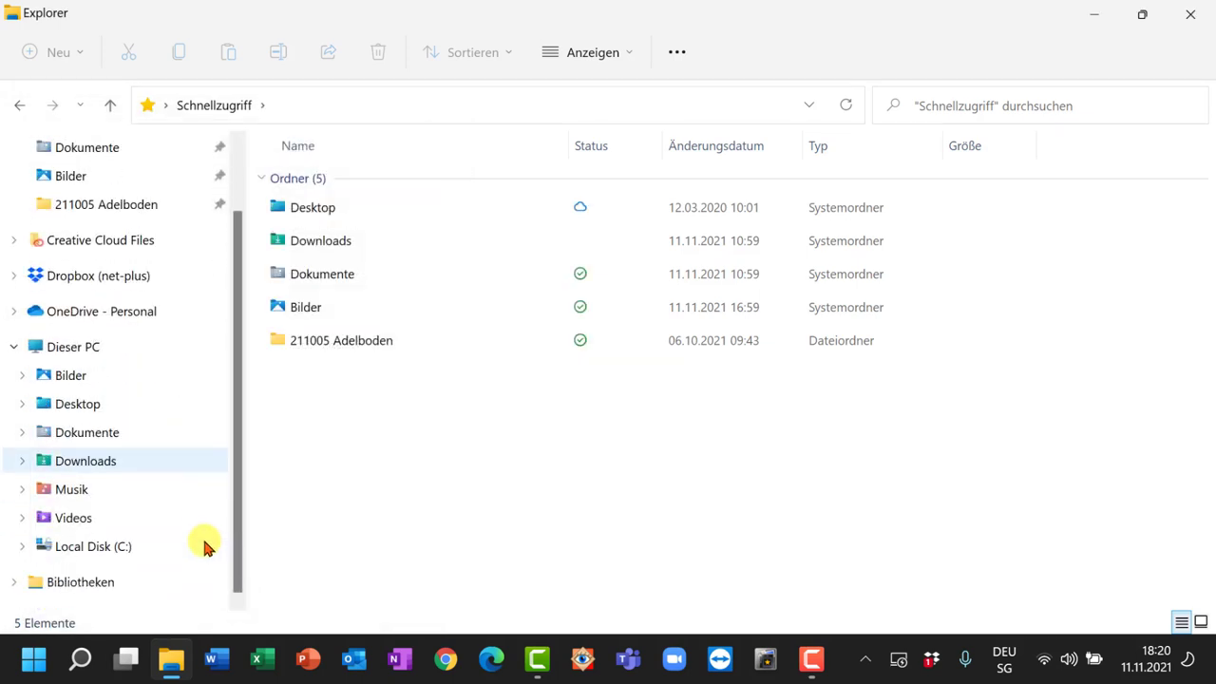
pyautogui.click(83, 582)
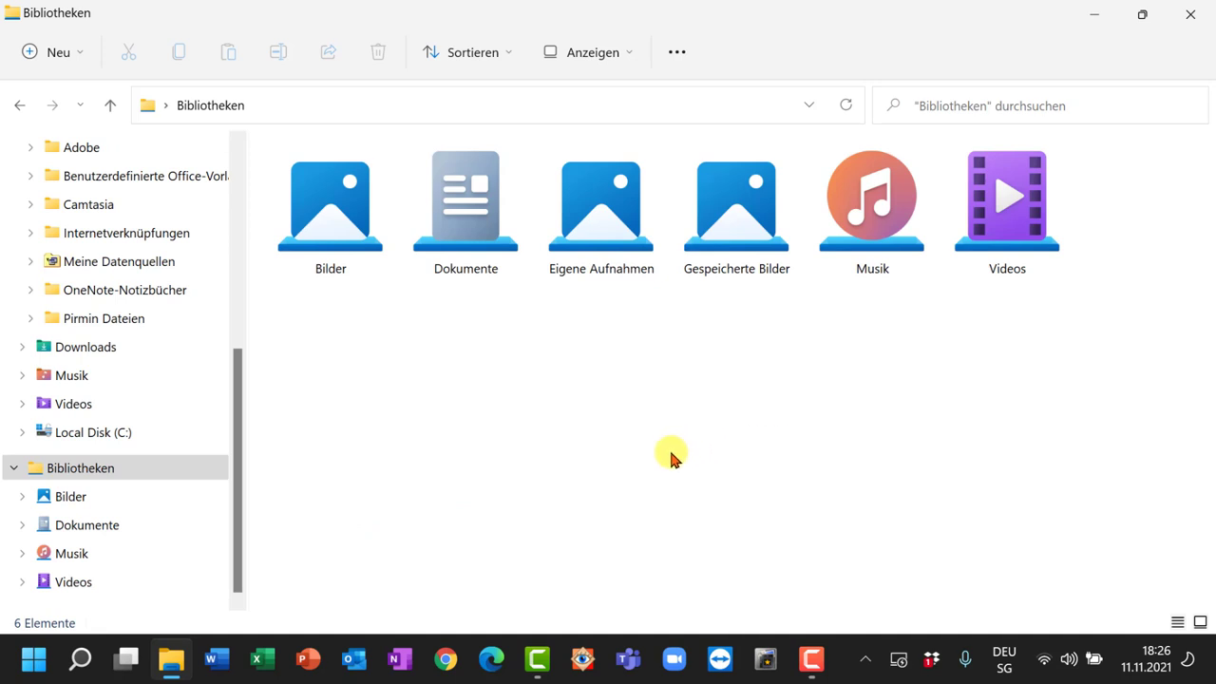
pyautogui.click(139, 473)
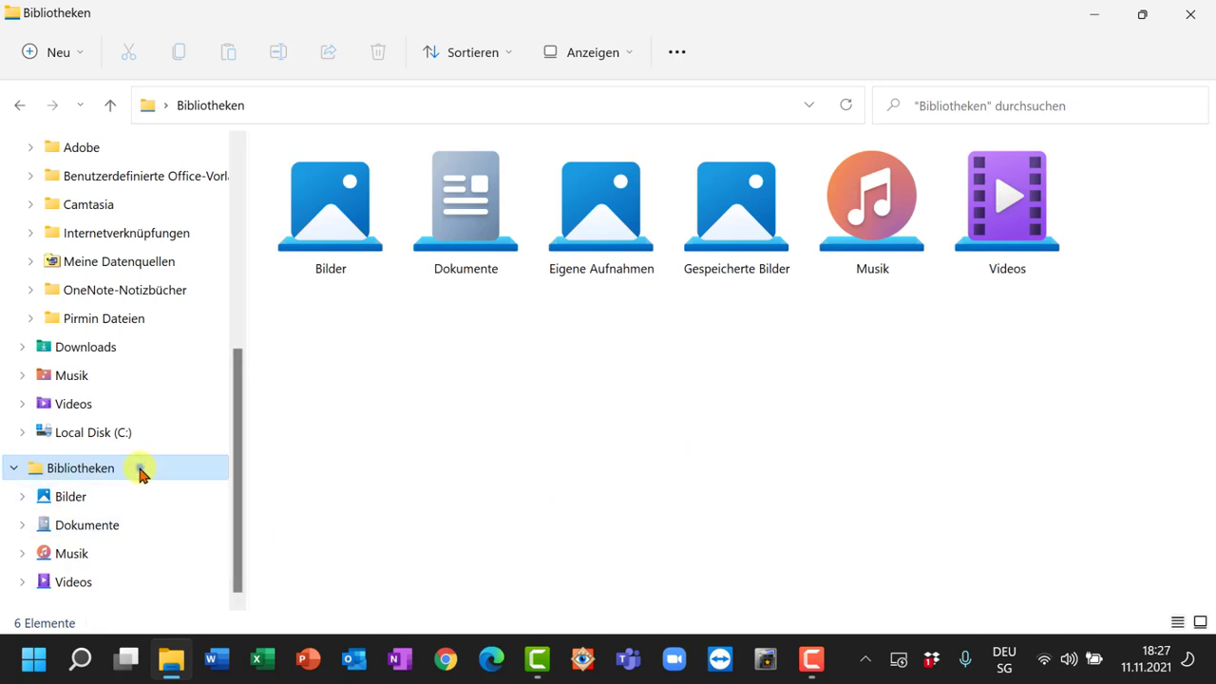
pyautogui.rightClick(140, 474)
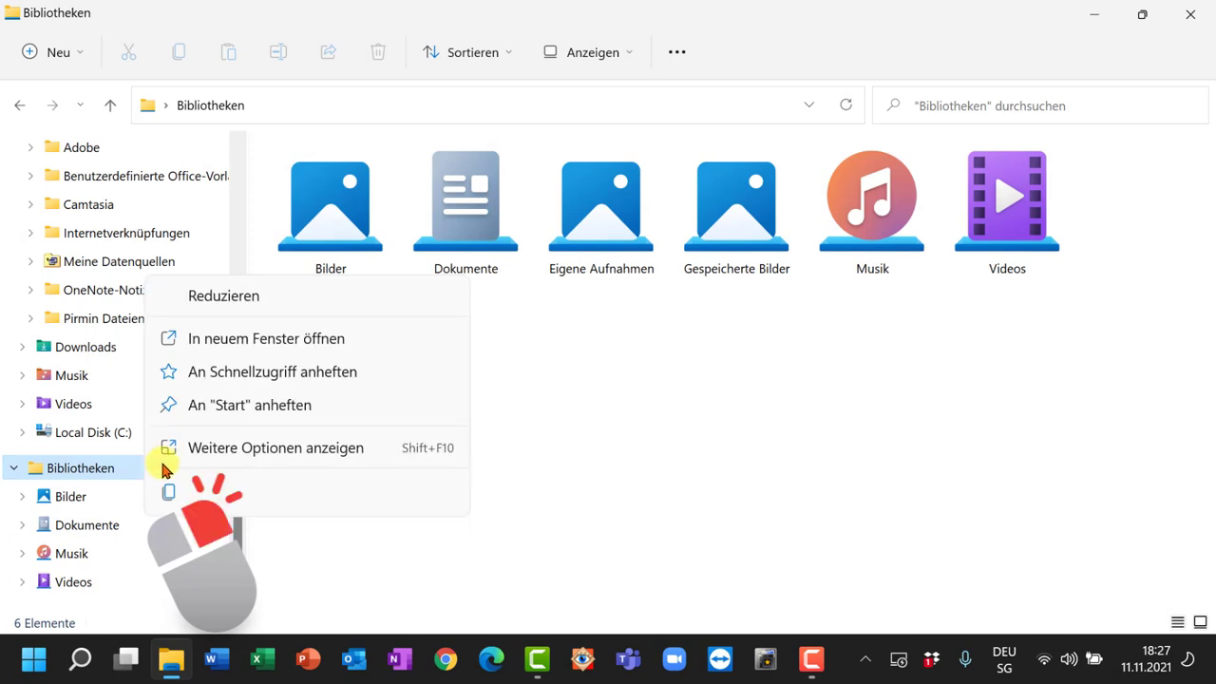
pyautogui.click(209, 451)
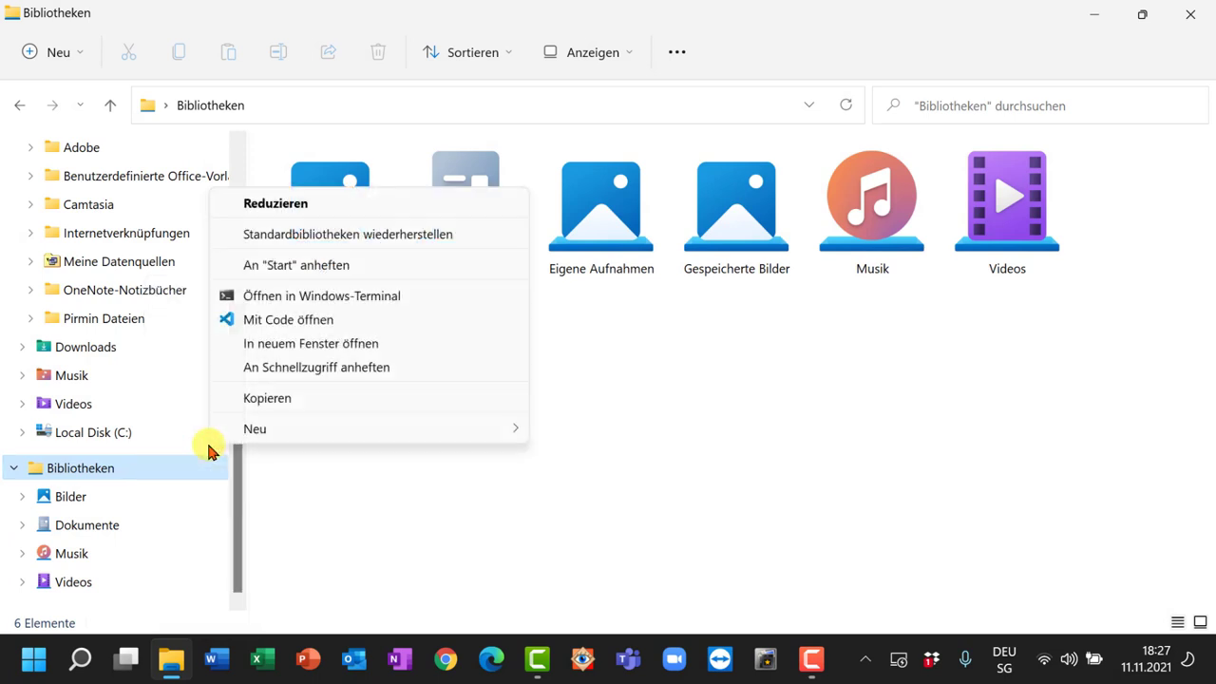
pyautogui.moveTo(275, 434)
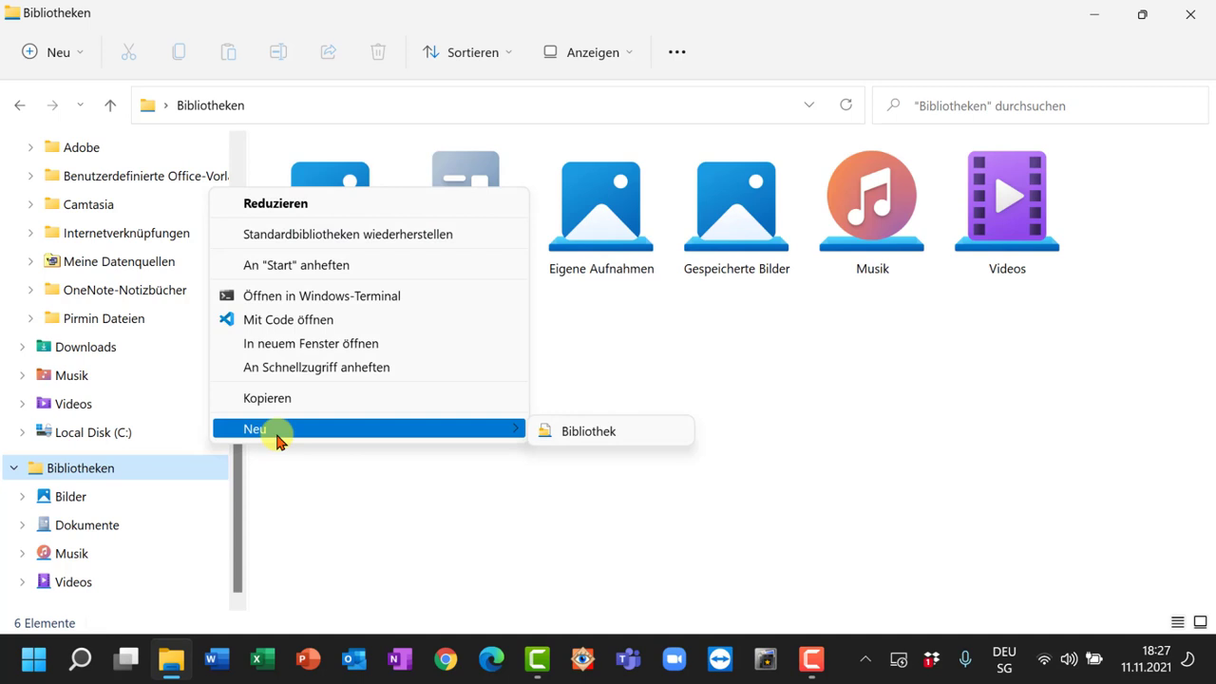
pyautogui.click(564, 432)
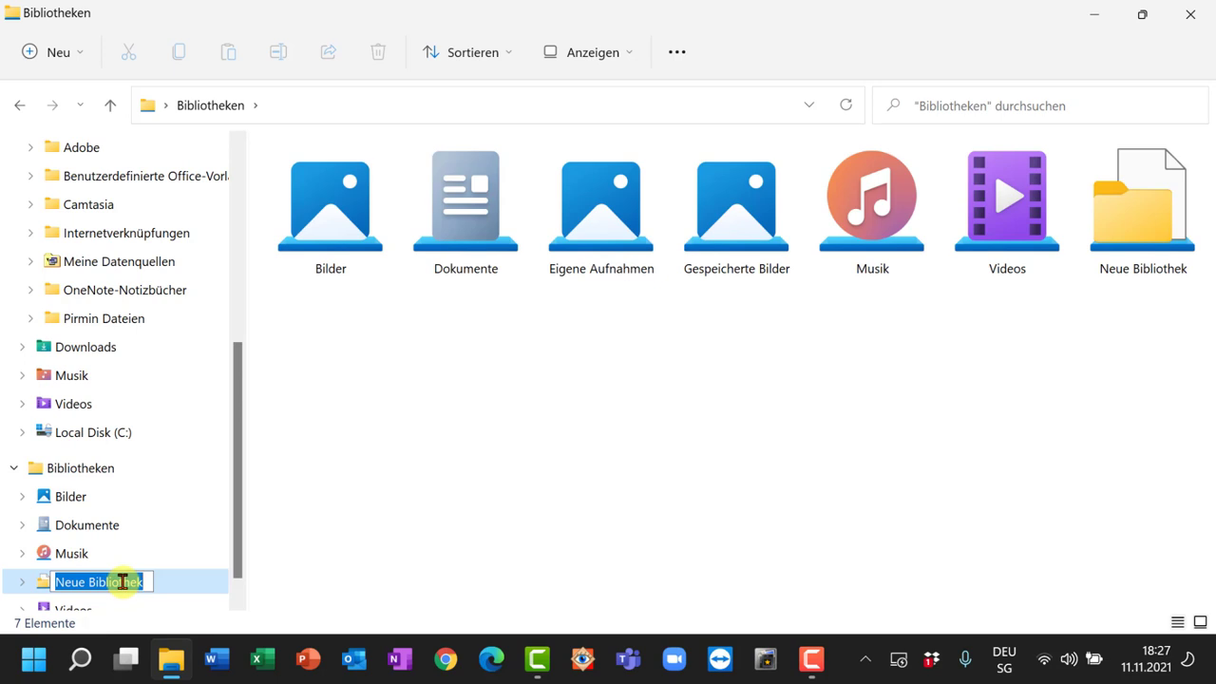
pyautogui.write('Ku')
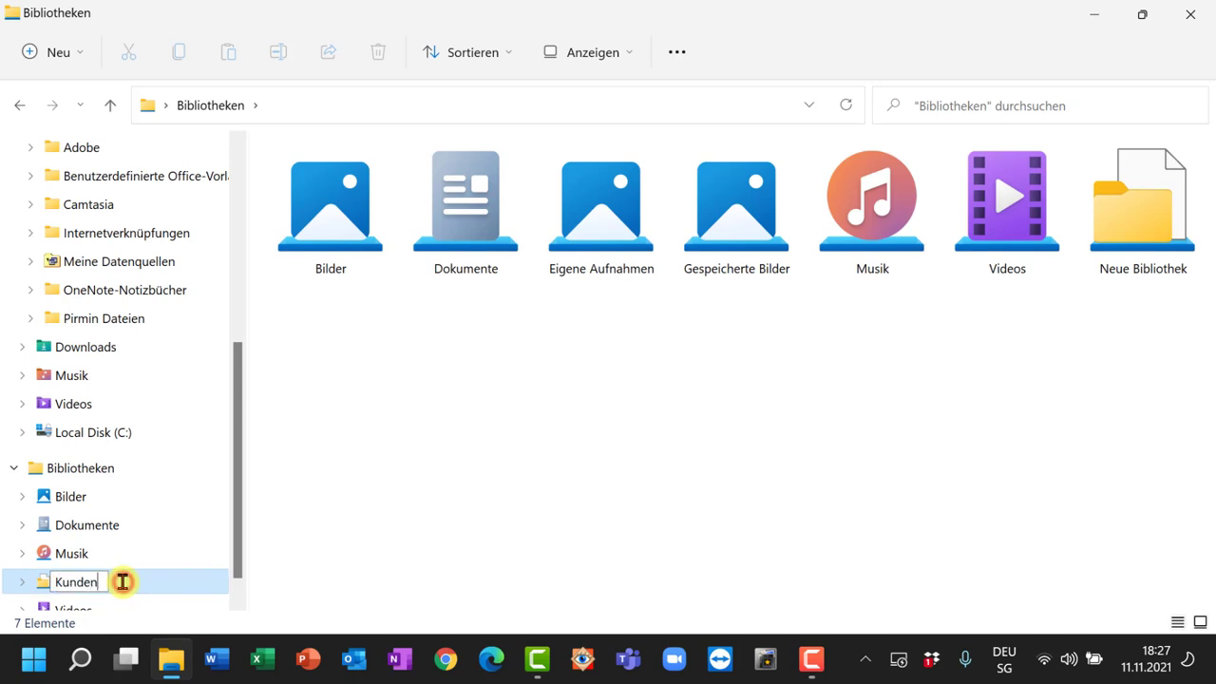
pyautogui.write('nden')
pyautogui.press('Return')
# Include the folder whose name begins with 211006, inside the last subfolder of Dokumente, in the Kunden library and view the library's contents.
pyautogui.click(107, 554)
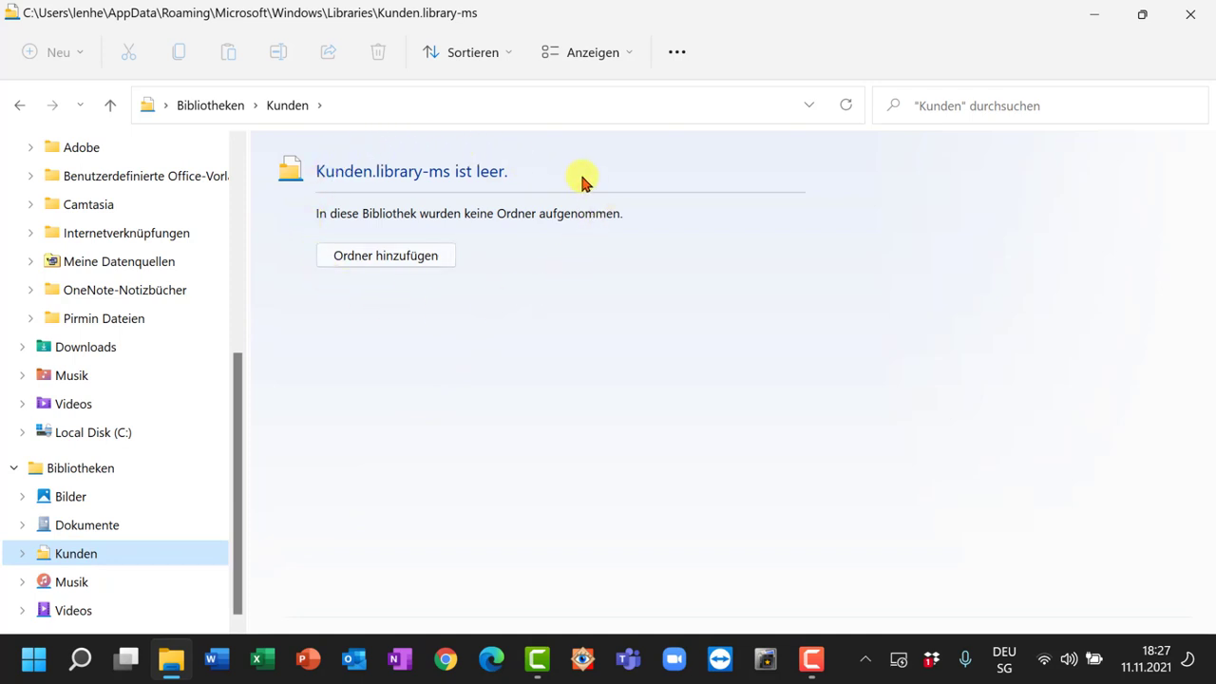
pyautogui.click(366, 256)
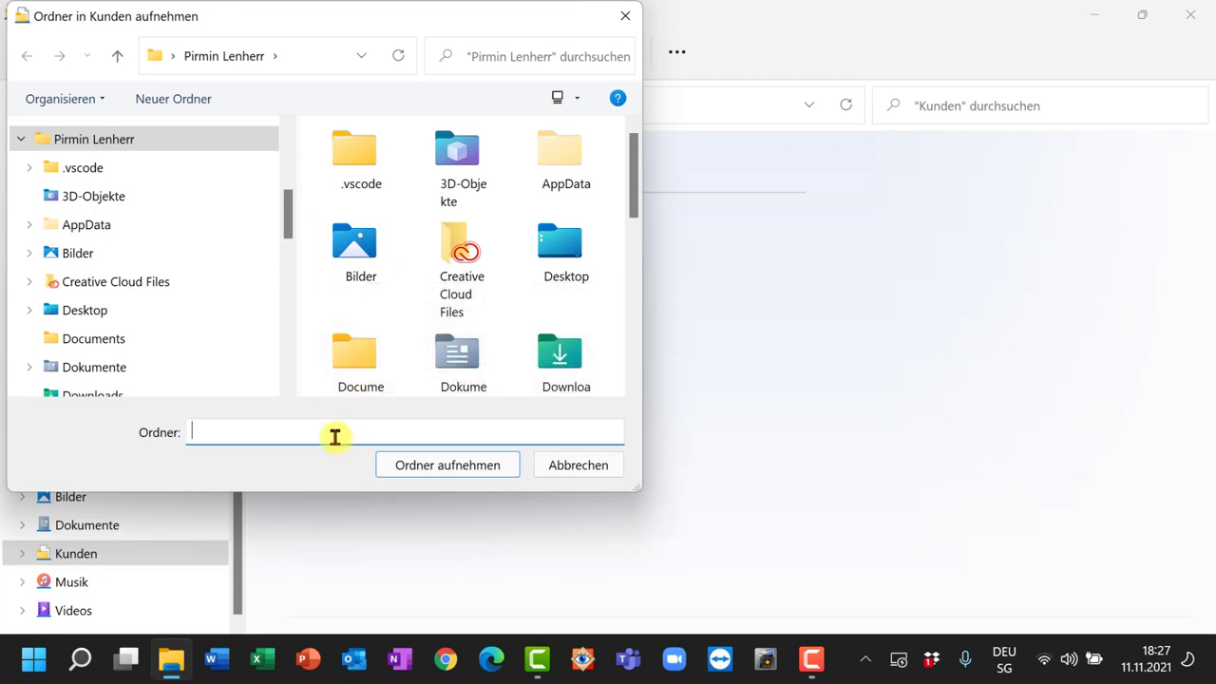
pyautogui.moveTo(286, 225); pyautogui.dragTo(291, 159)
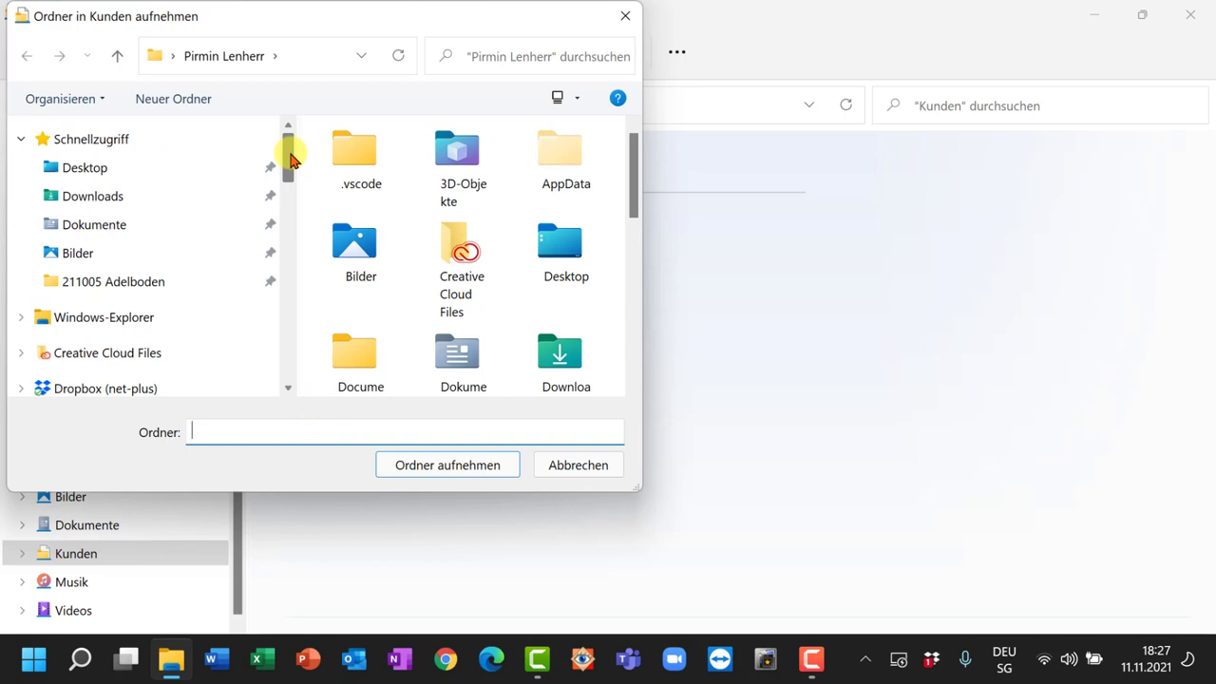
pyautogui.click(138, 226)
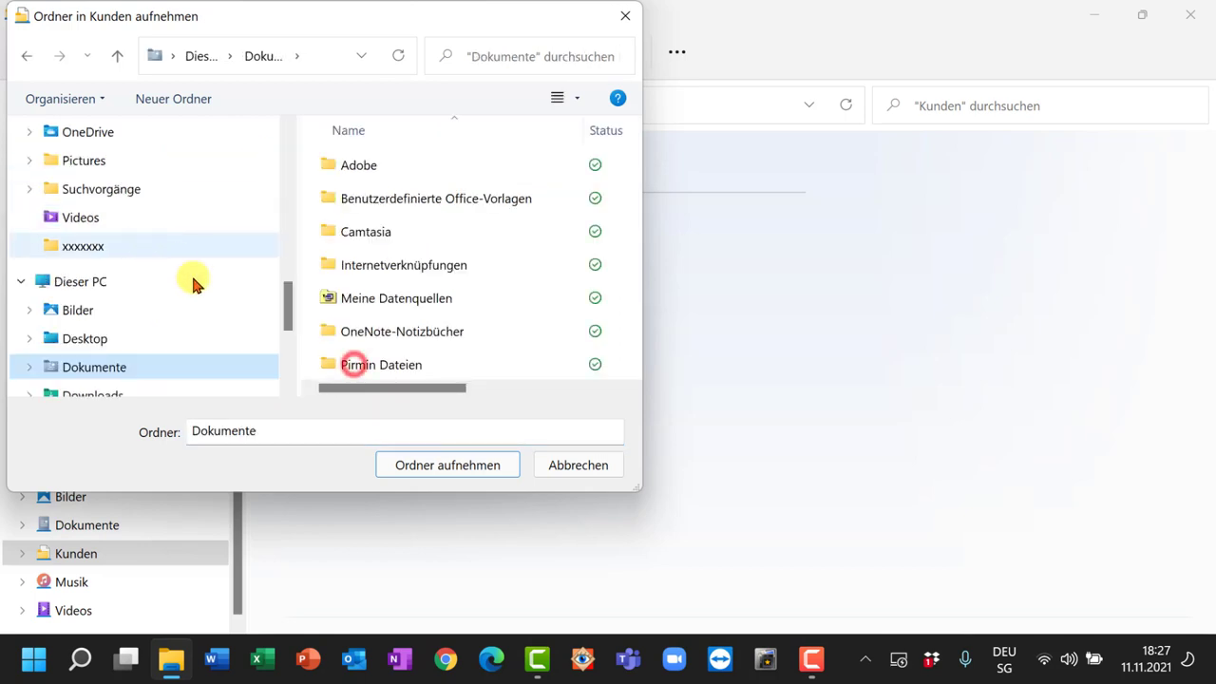
pyautogui.doubleClick(354, 364)
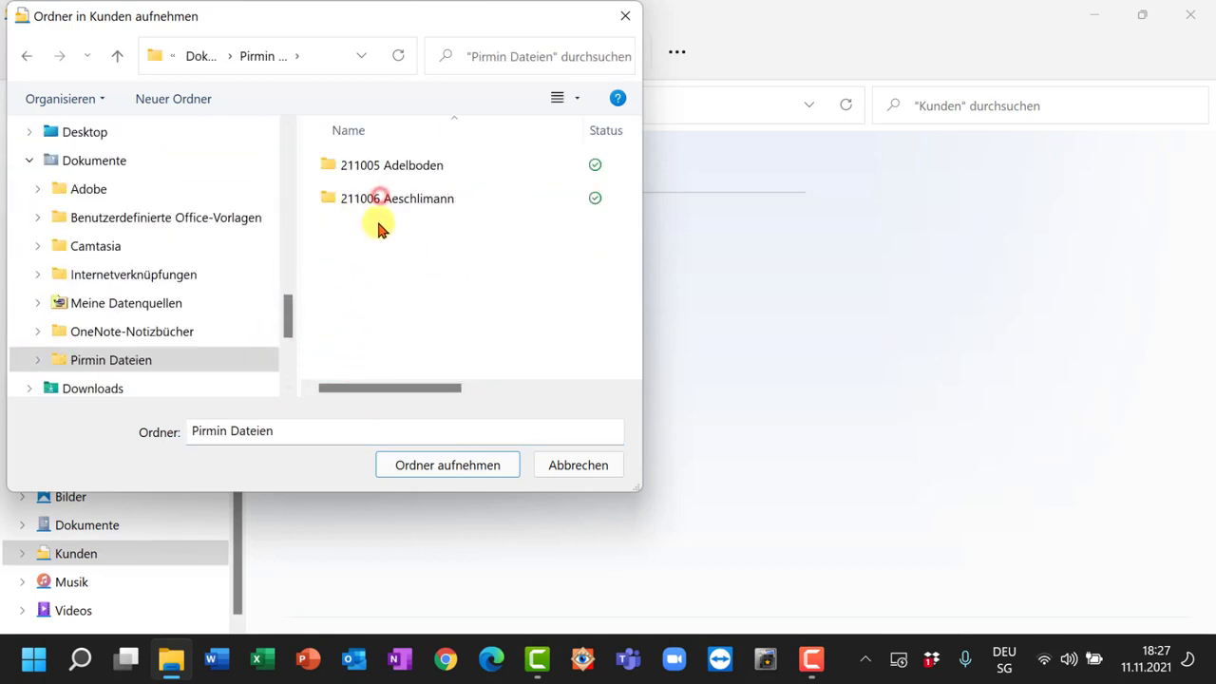
pyautogui.click(380, 199)
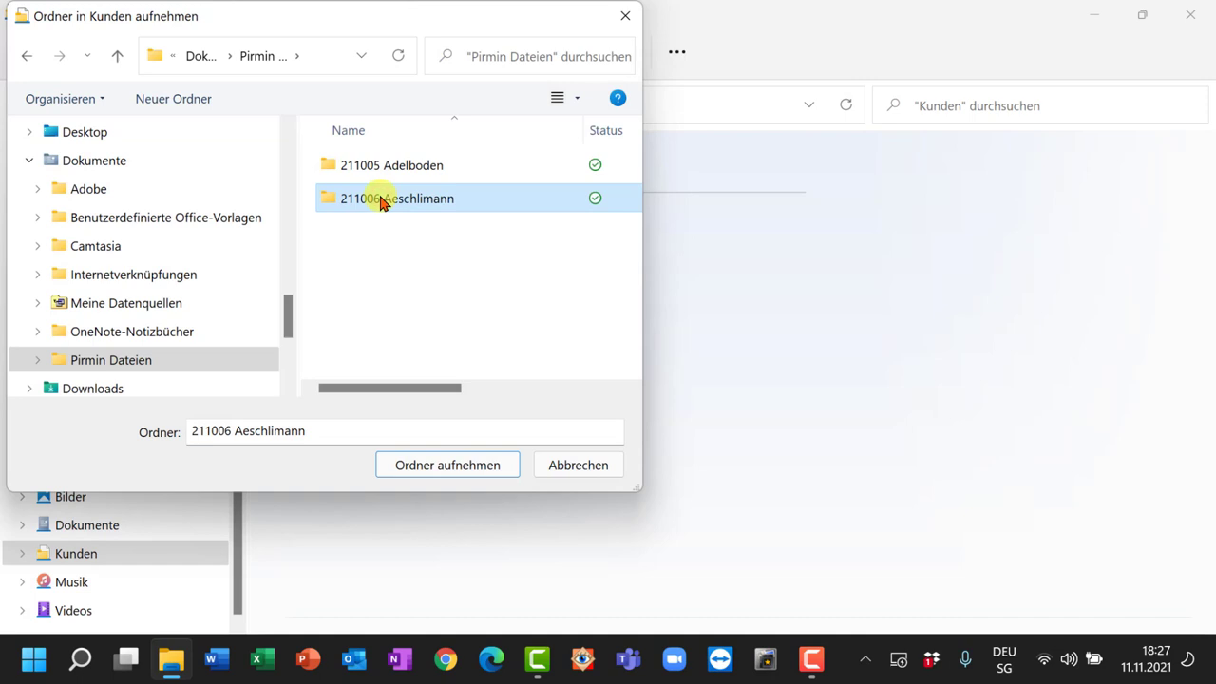
pyautogui.click(454, 471)
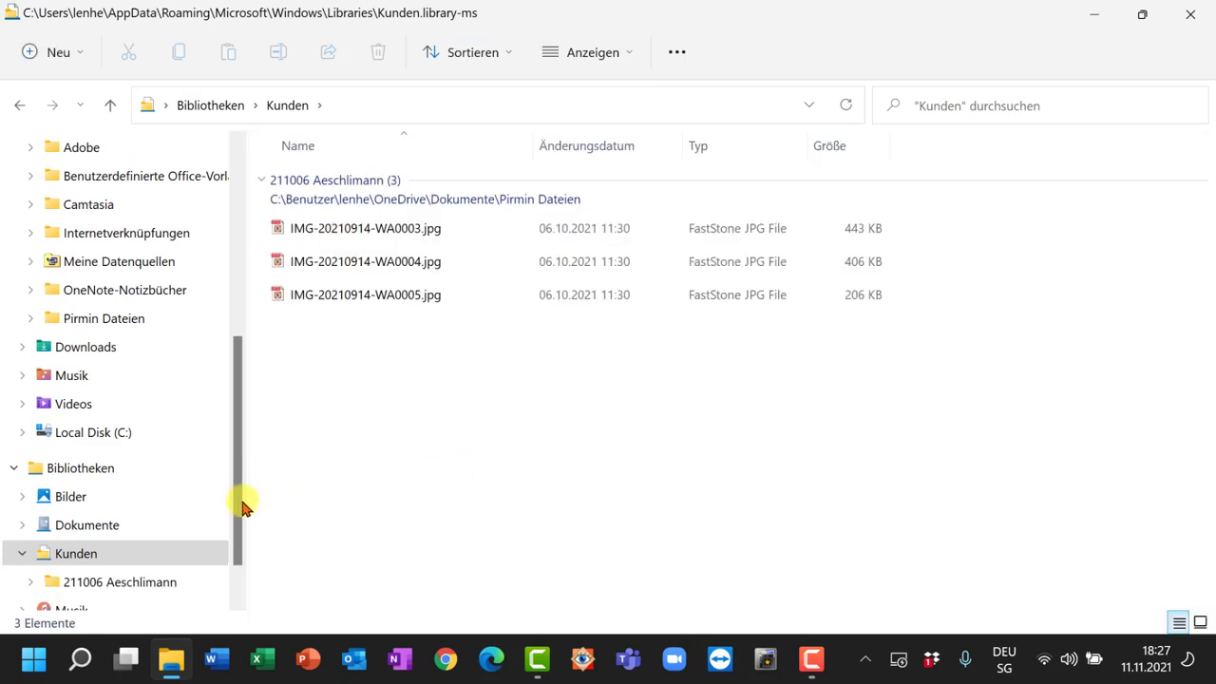
pyautogui.click(83, 554)
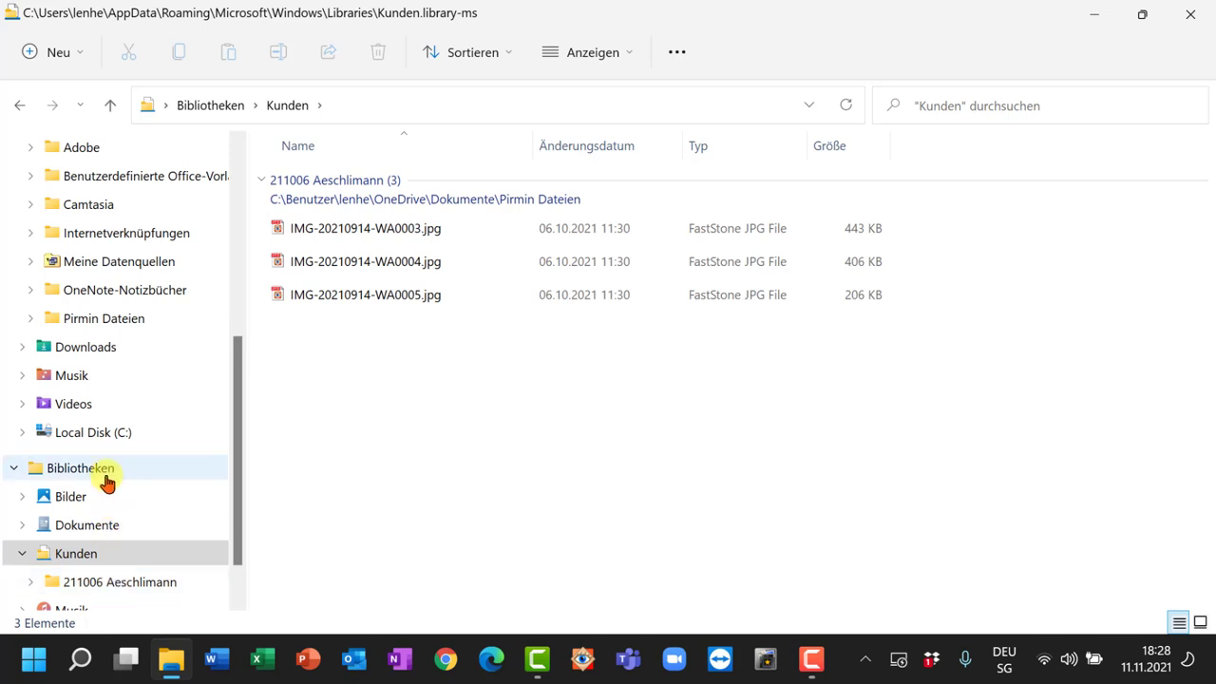
pyautogui.moveTo(234, 504); pyautogui.dragTo(237, 275)
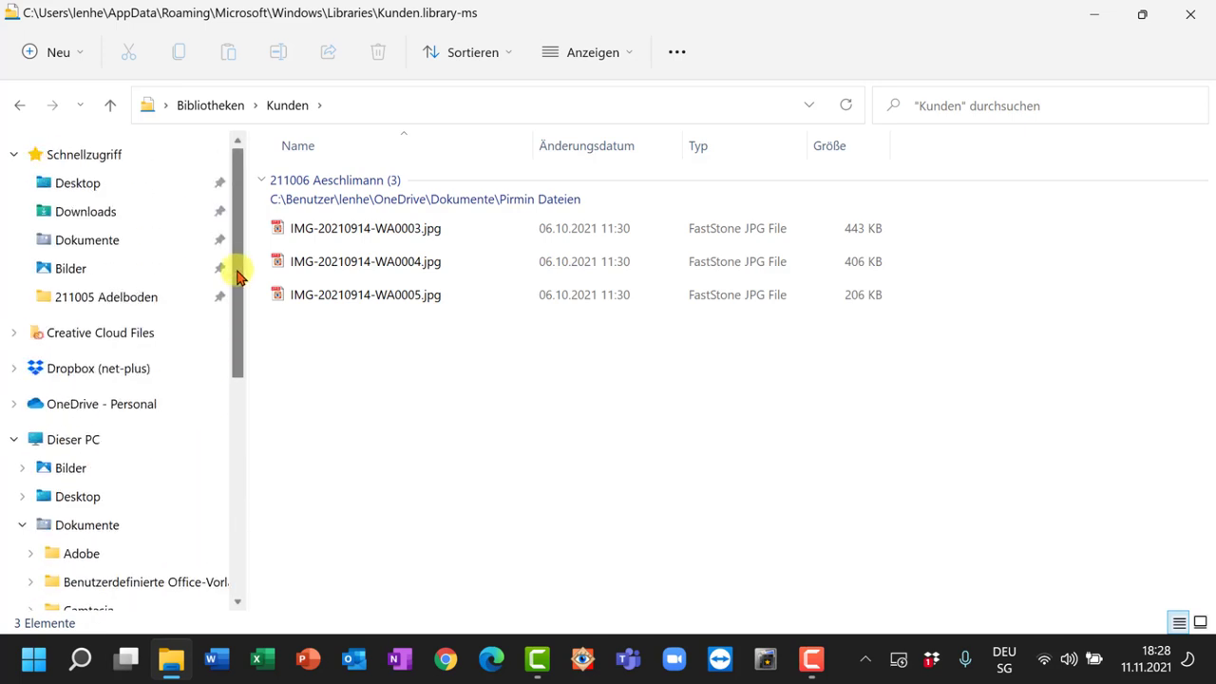